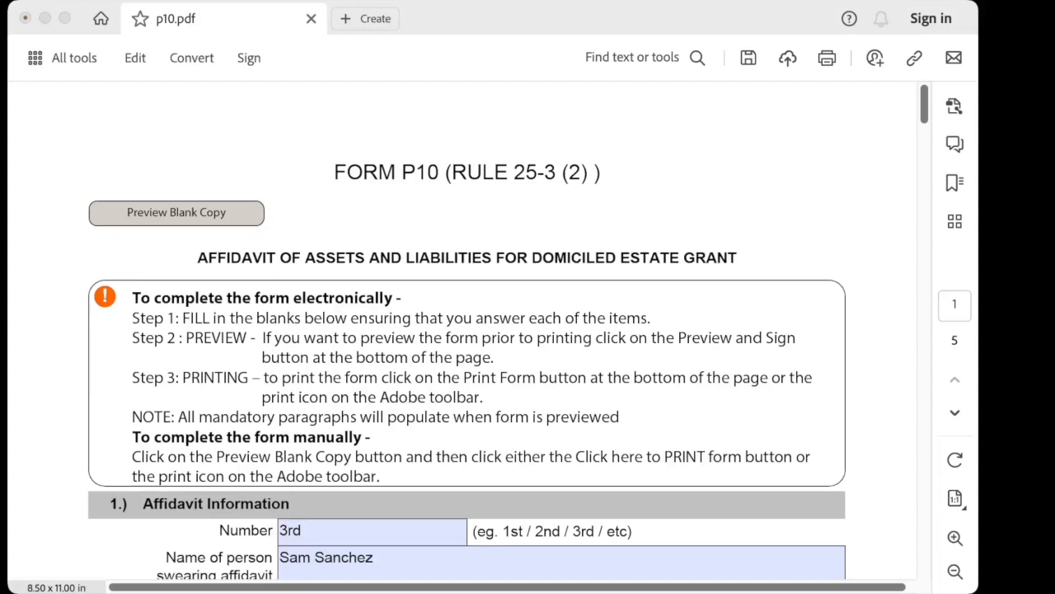
# Scroll past the applicant and deceased details and select 'a grant of probate' in section 5's Grant options
pyautogui.click(924, 105)
pyautogui.scroll(-8, 508, 330)
pyautogui.scroll(-2, 509, 330)
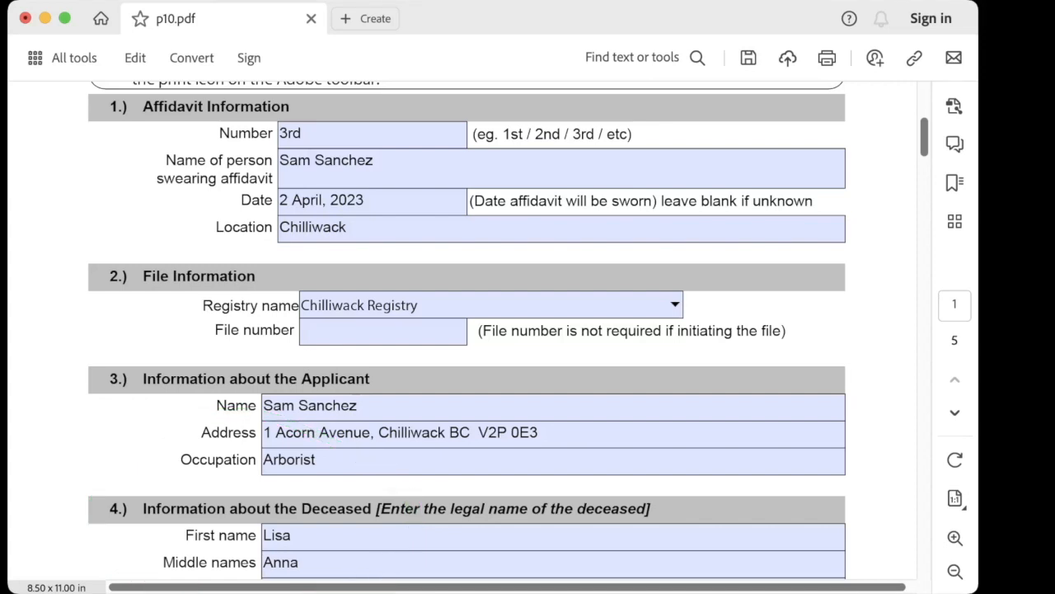
pyautogui.scroll(-2, 466, 329)
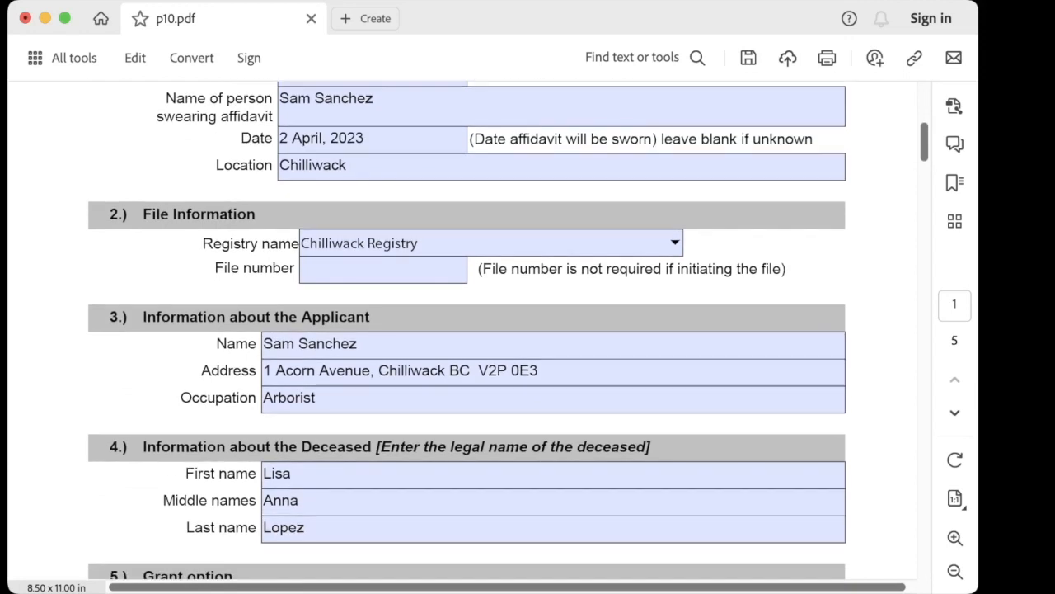
pyautogui.scroll(-8, 467, 330)
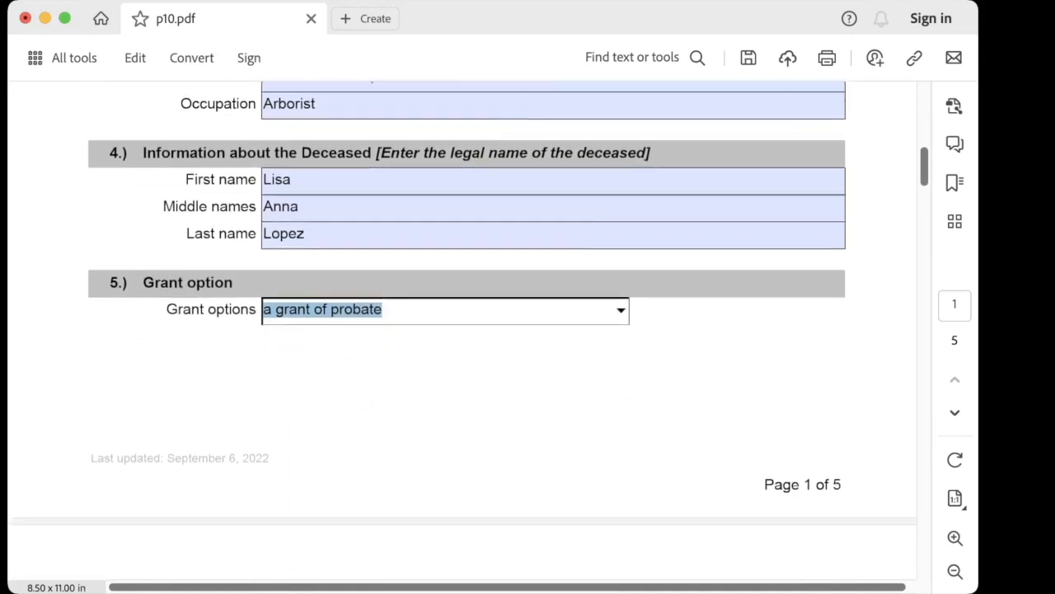
pyautogui.scroll(-1, 467, 330)
pyautogui.click(620, 283)
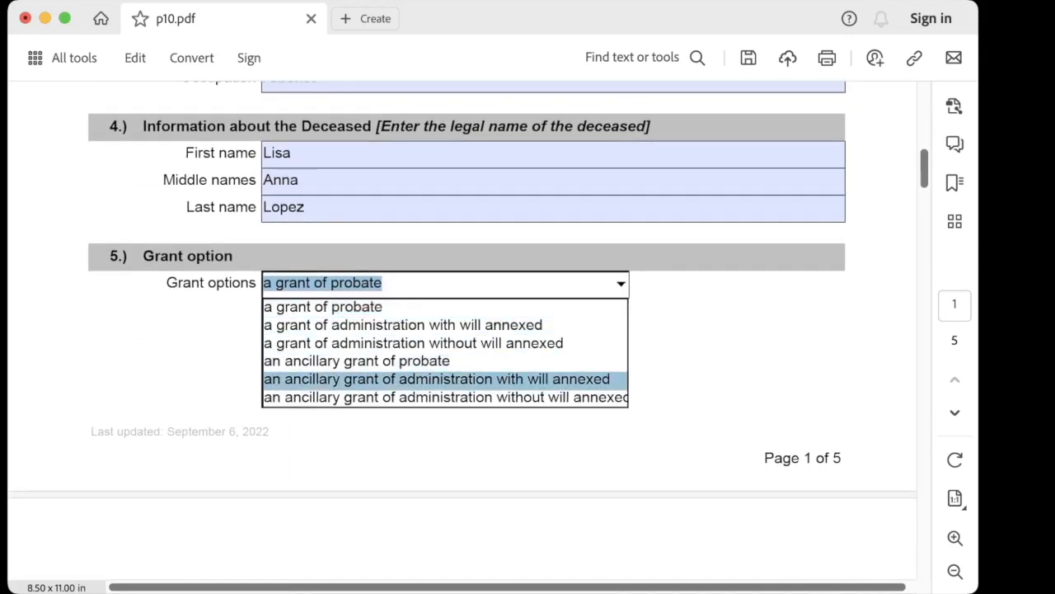
pyautogui.press('Up')
pyautogui.press('Up')
pyautogui.press('Up')
pyautogui.press('Up')
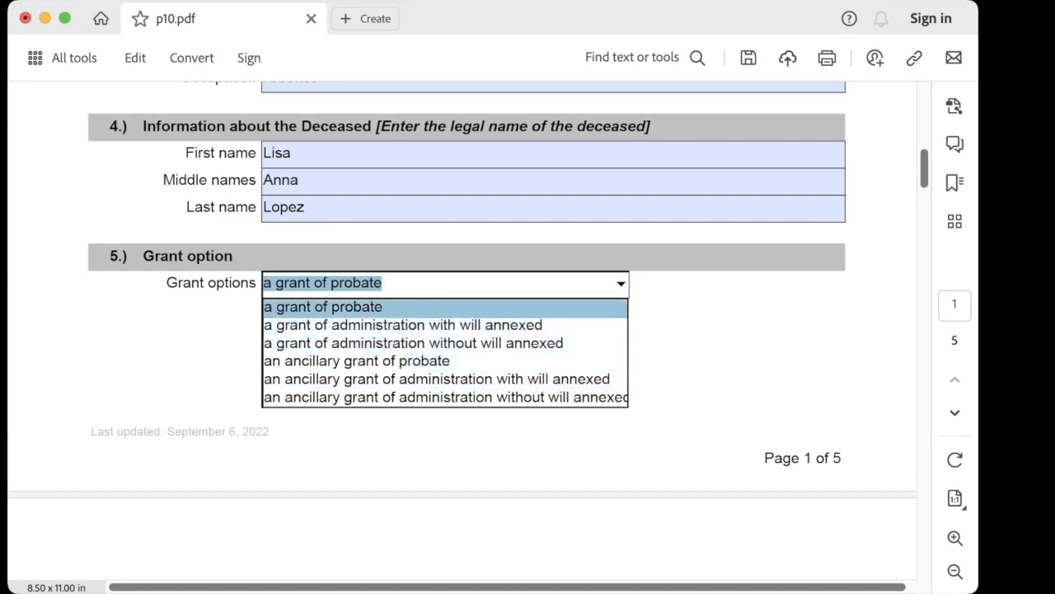
pyautogui.press('Return')
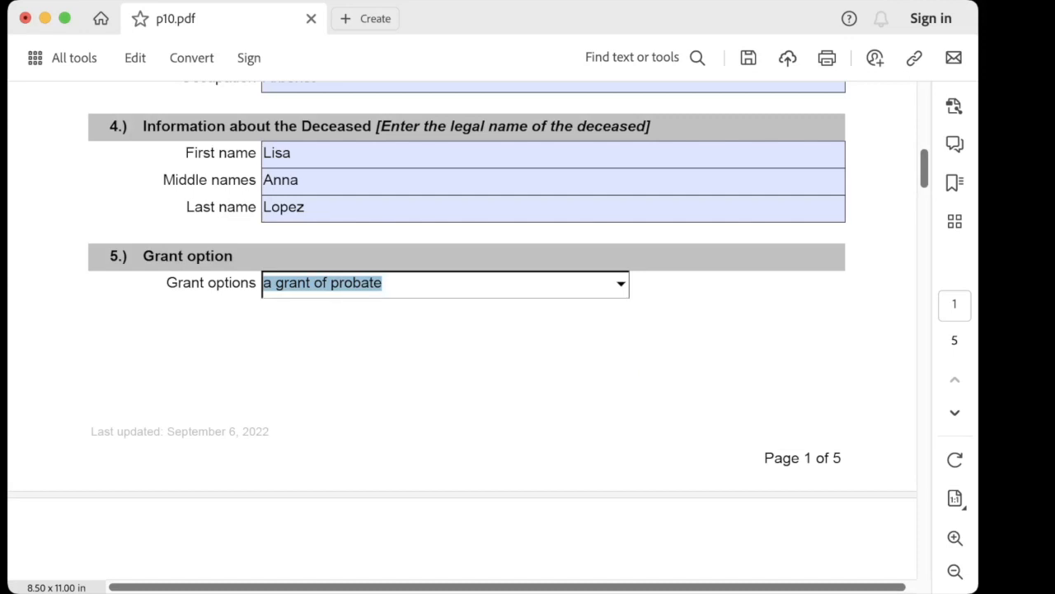
pyautogui.scroll(1, 462, 322)
# Tick section 7's checkbox: no real property or tangible personal property outside British Columbia
pyautogui.scroll(-8, 461, 322)
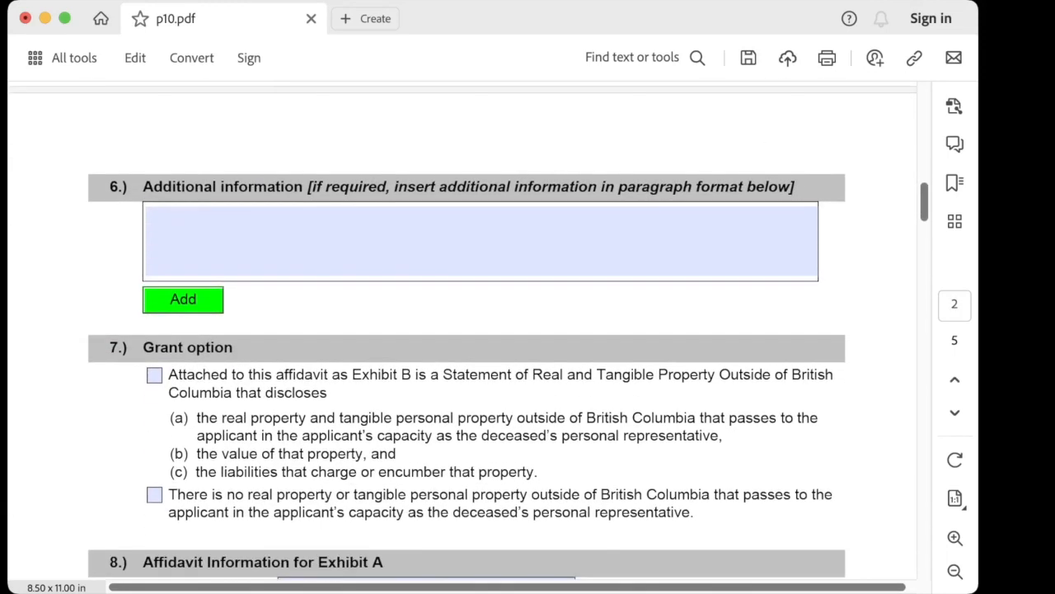
pyautogui.scroll(-2, 467, 334)
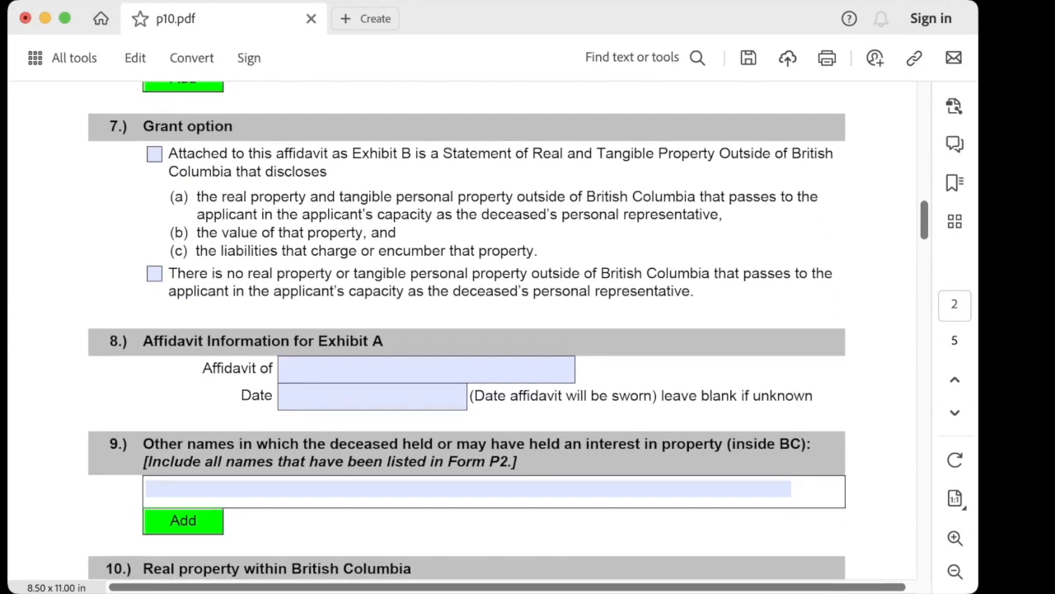
pyautogui.click(154, 274)
pyautogui.scroll(-1, 466, 330)
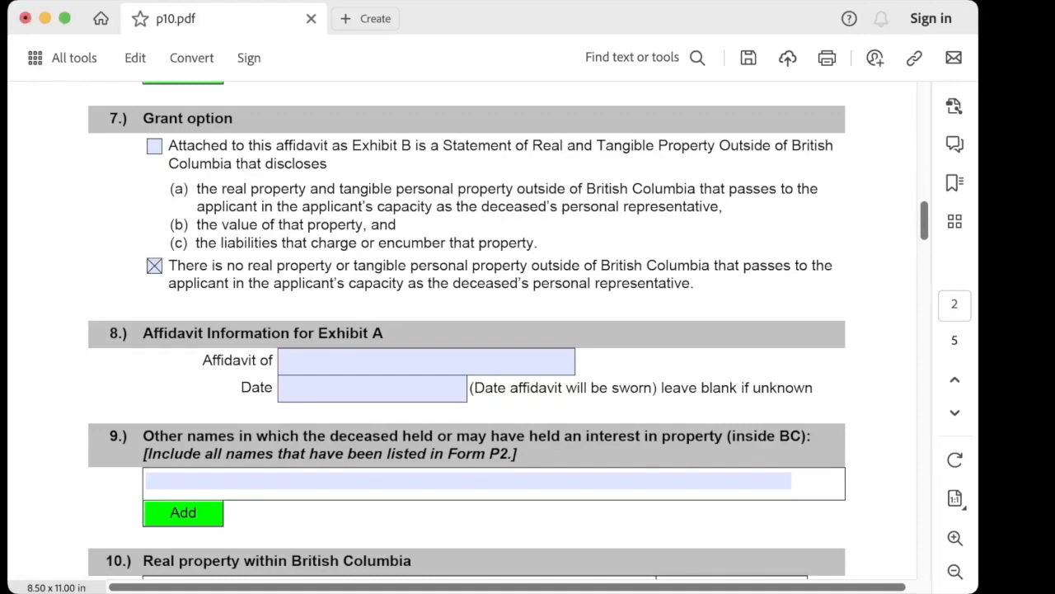
pyautogui.scroll(-5, 466, 330)
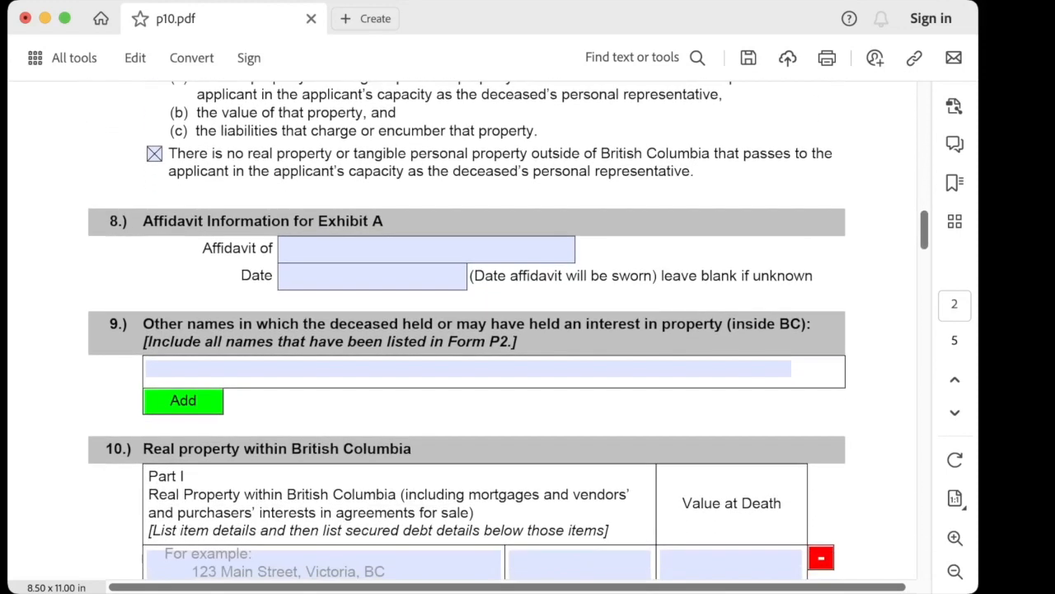
pyautogui.scroll(-8, 466, 330)
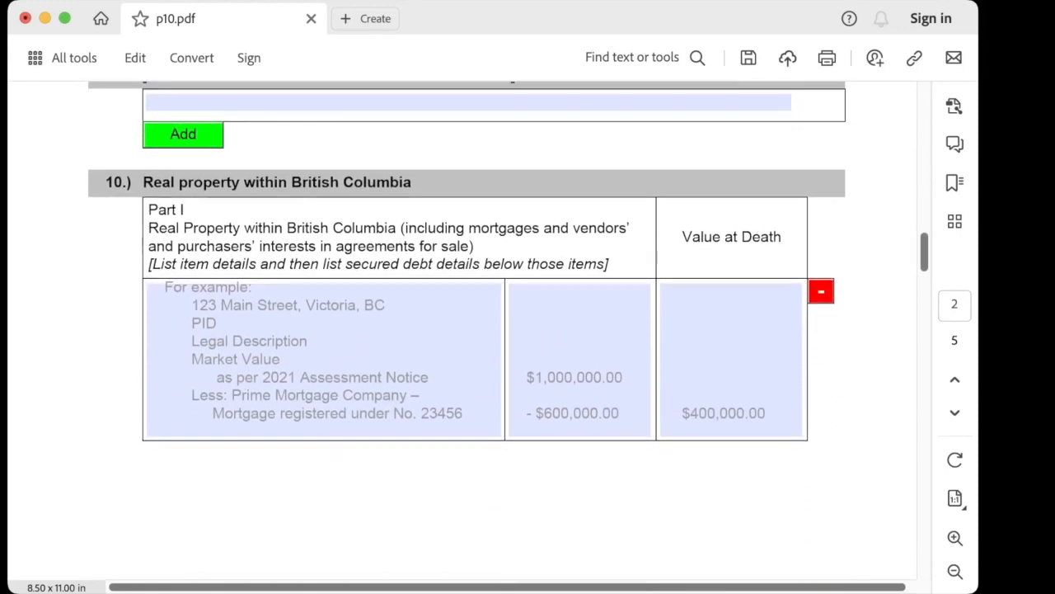
pyautogui.scroll(-1, 466, 329)
pyautogui.scroll(1, 466, 330)
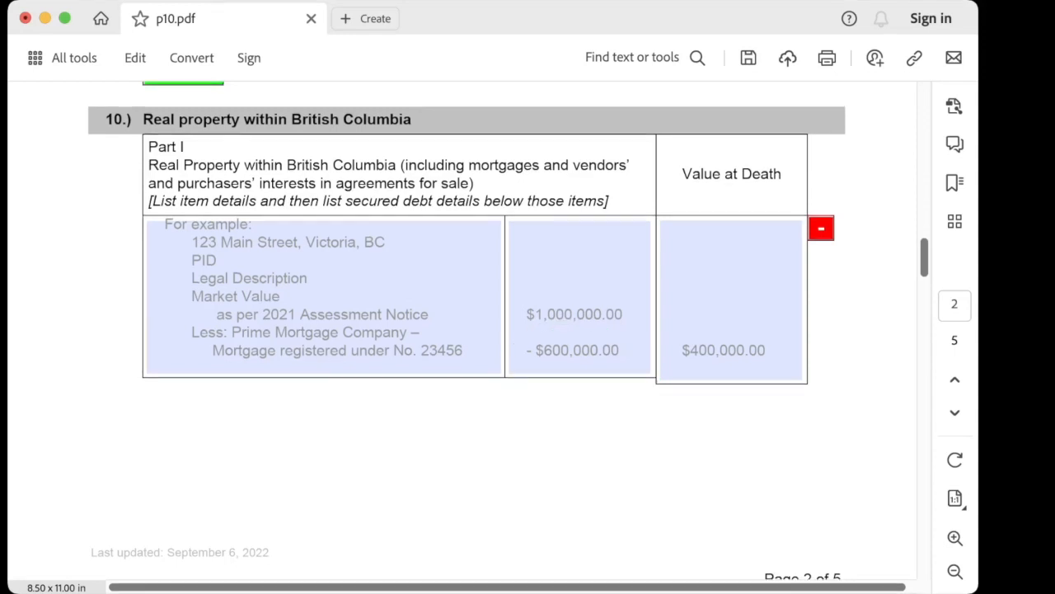
pyautogui.click(152, 228)
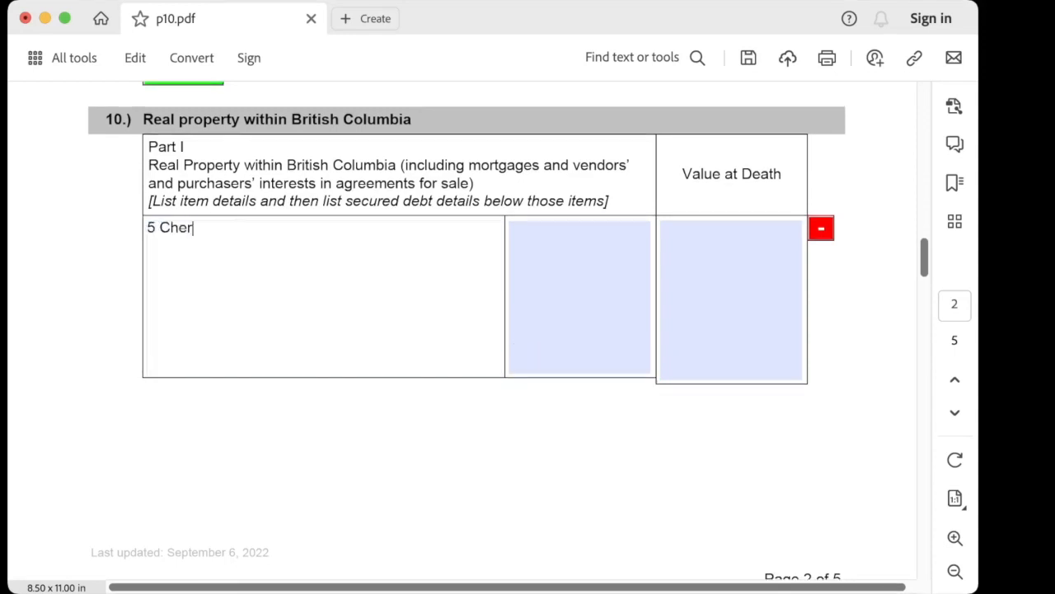
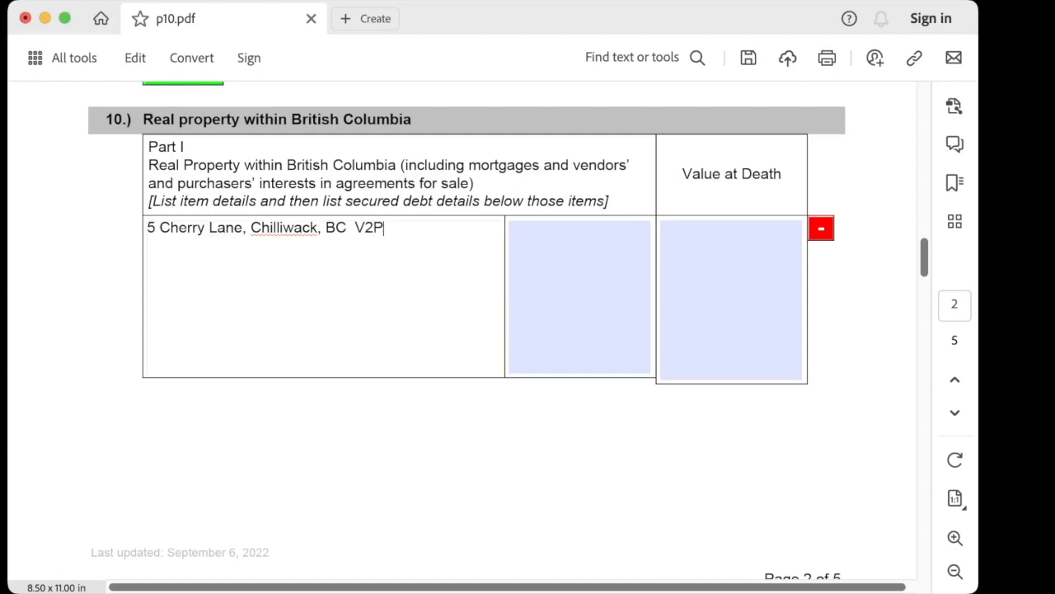
# Paste the house's PID, legal description and mortgage, with values 600,000, -200,000 and 400,000 at death
pyautogui.press('super+v')
pyautogui.press('Tab')
pyautogui.write('600,000')
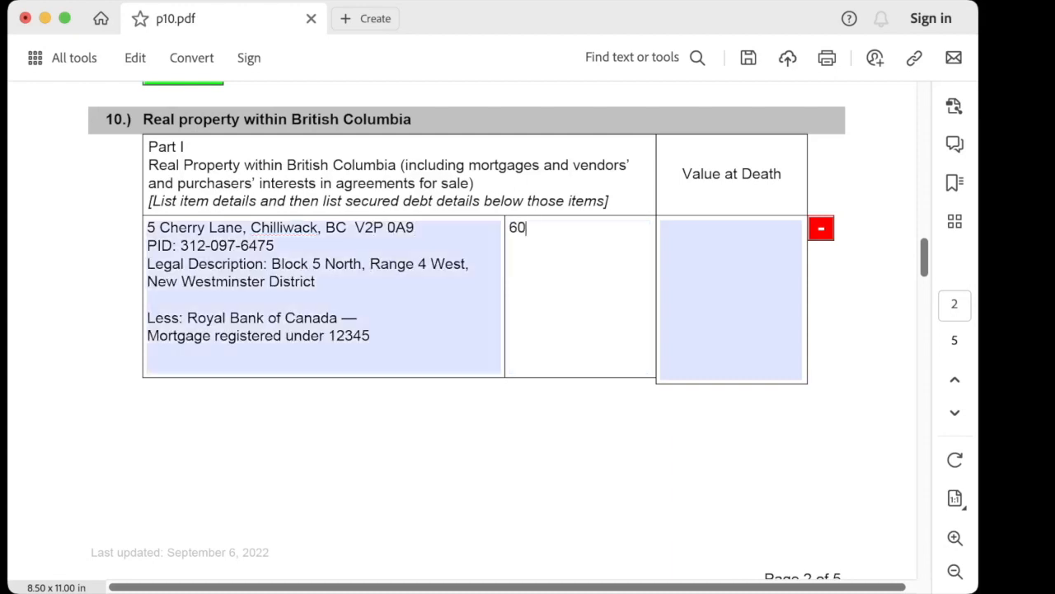
pyautogui.press('Return')
pyautogui.press('Return')
pyautogui.press('Return')
pyautogui.press('Return')
pyautogui.write('-200,000')
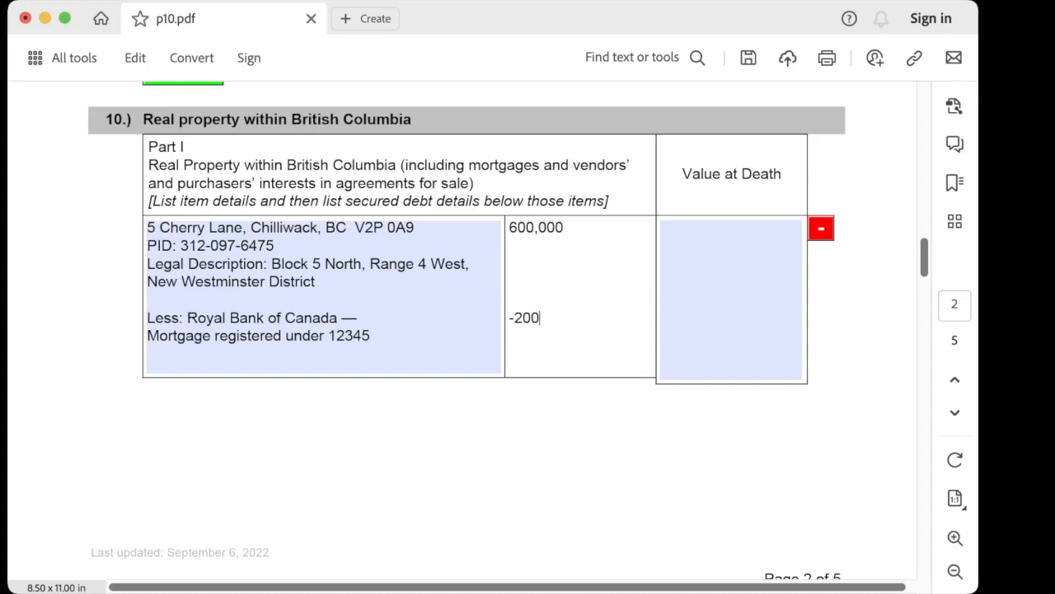
pyautogui.press('Tab')
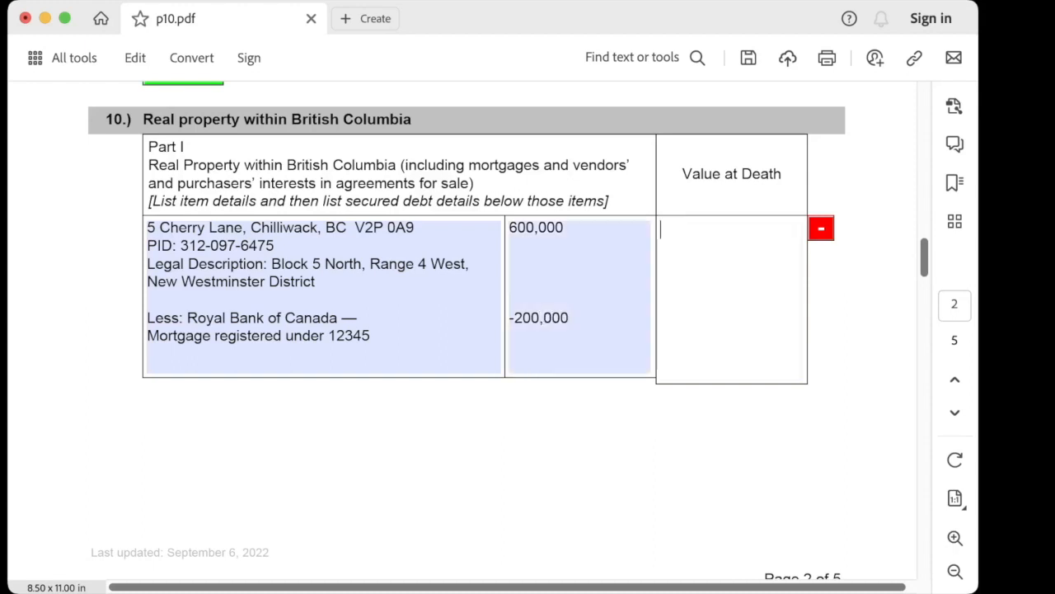
pyautogui.press('Return')
pyautogui.press('Return')
pyautogui.press('Return')
pyautogui.press('Return')
pyautogui.write('400,000')
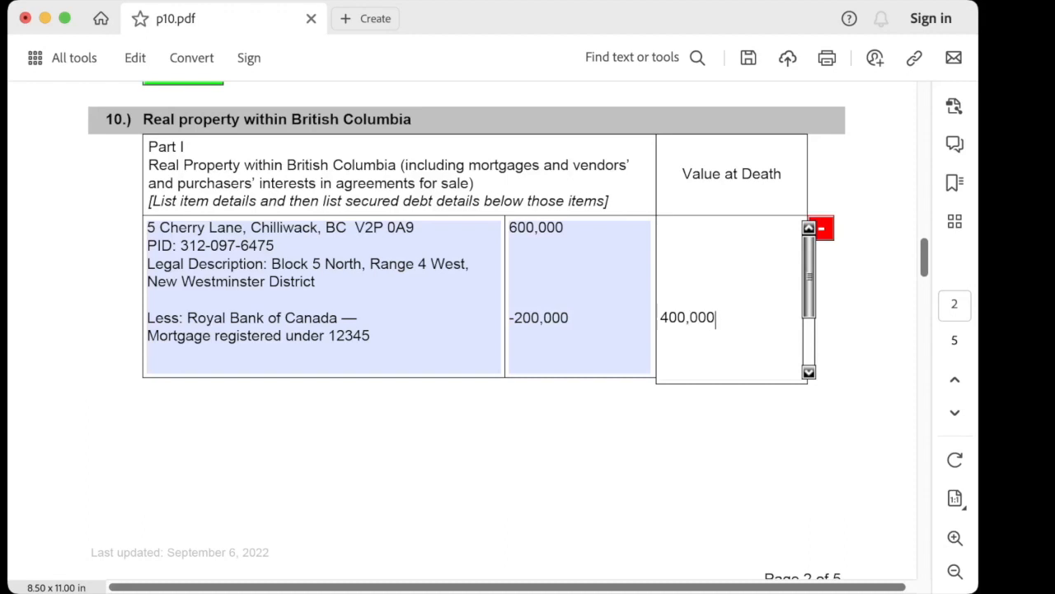
pyautogui.press('Tab')
# Add a new real property row and delete the leftover example row
pyautogui.scroll(-10, 470, 330)
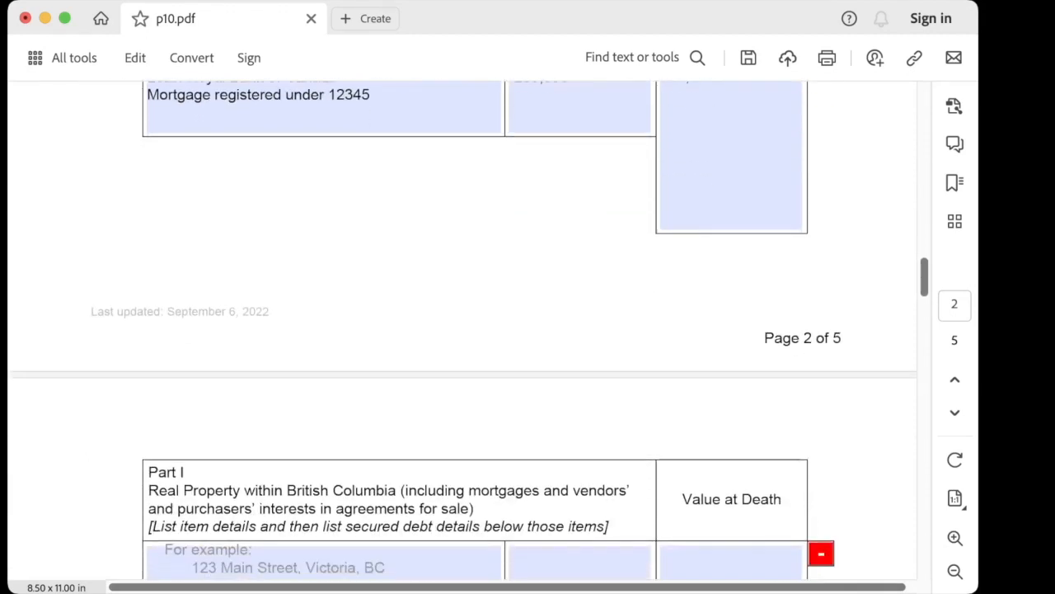
pyautogui.scroll(-1, 470, 330)
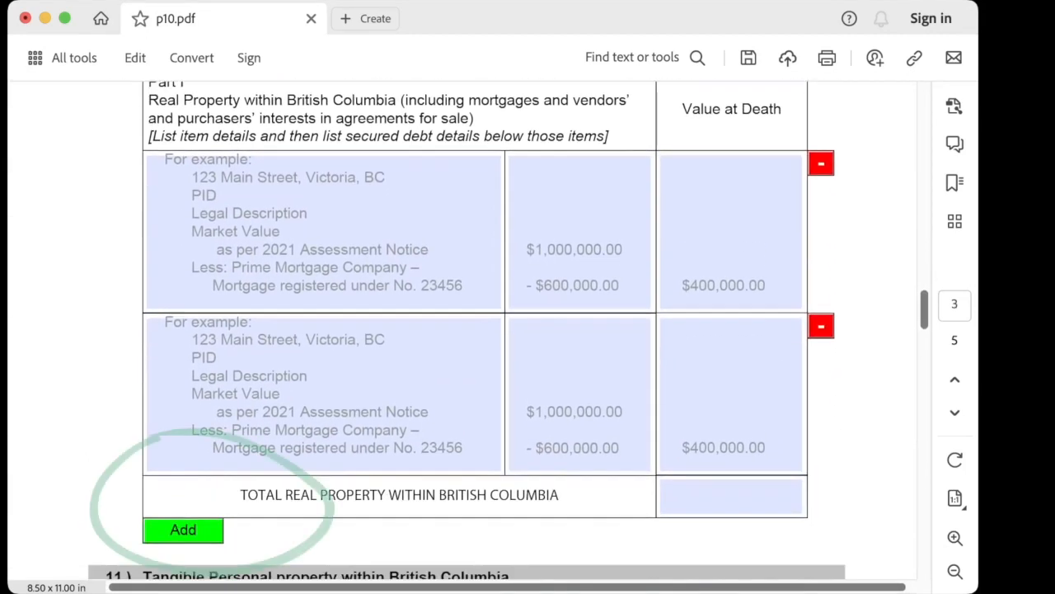
pyautogui.click(183, 530)
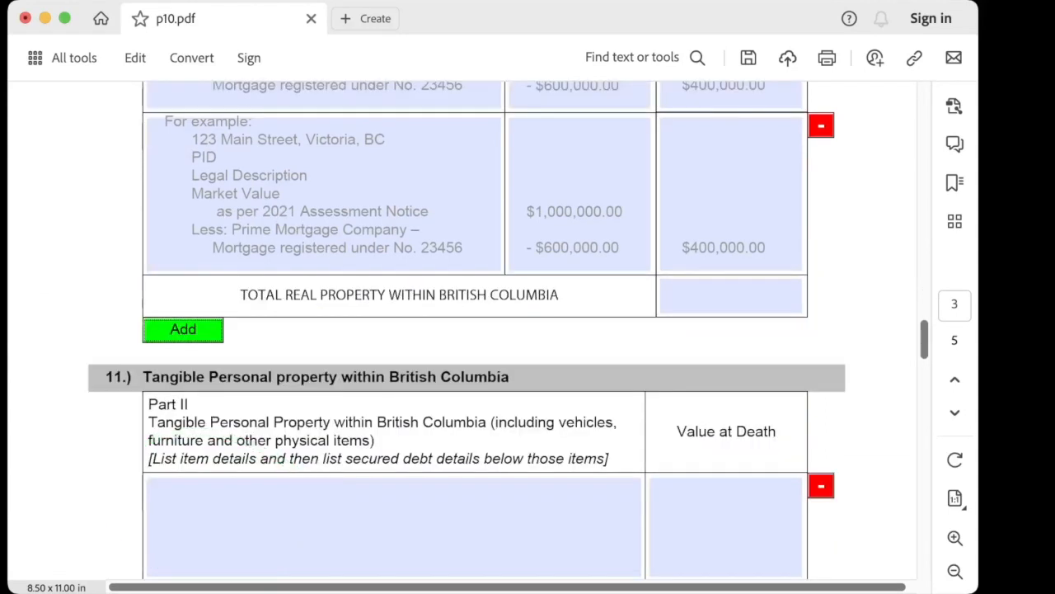
pyautogui.click(821, 125)
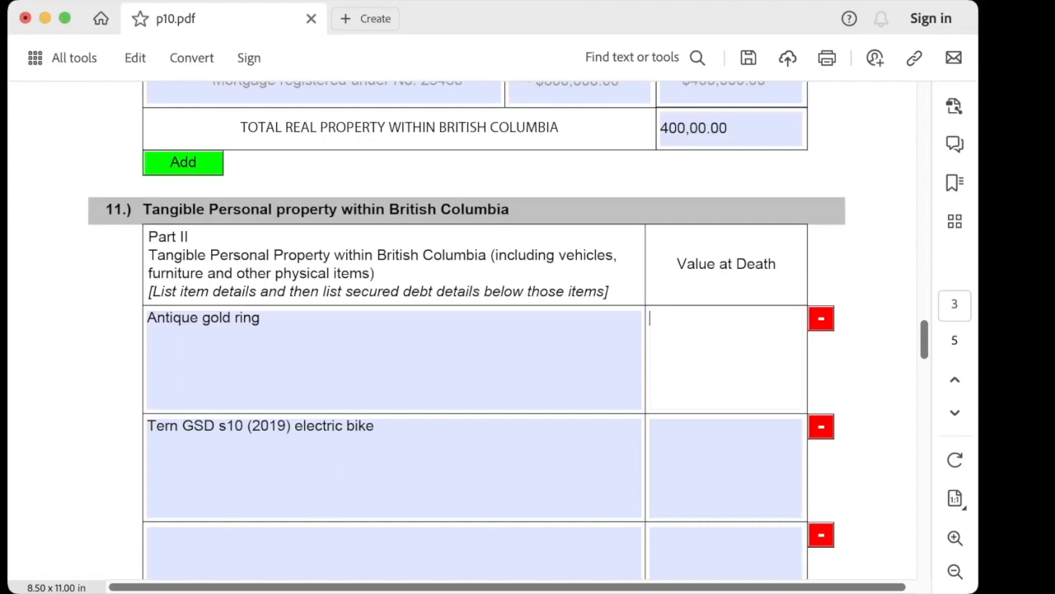
# Enter the gold ring's value, the e-bike at 4,500.00, and a Hyundai Santa Fe 2017 at 21,000.00
pyautogui.write('300')
pyautogui.press('BackSpace')
pyautogui.press('BackSpace')
pyautogui.write(',000.00')
pyautogui.click(701, 445)
pyautogui.write('4,5')
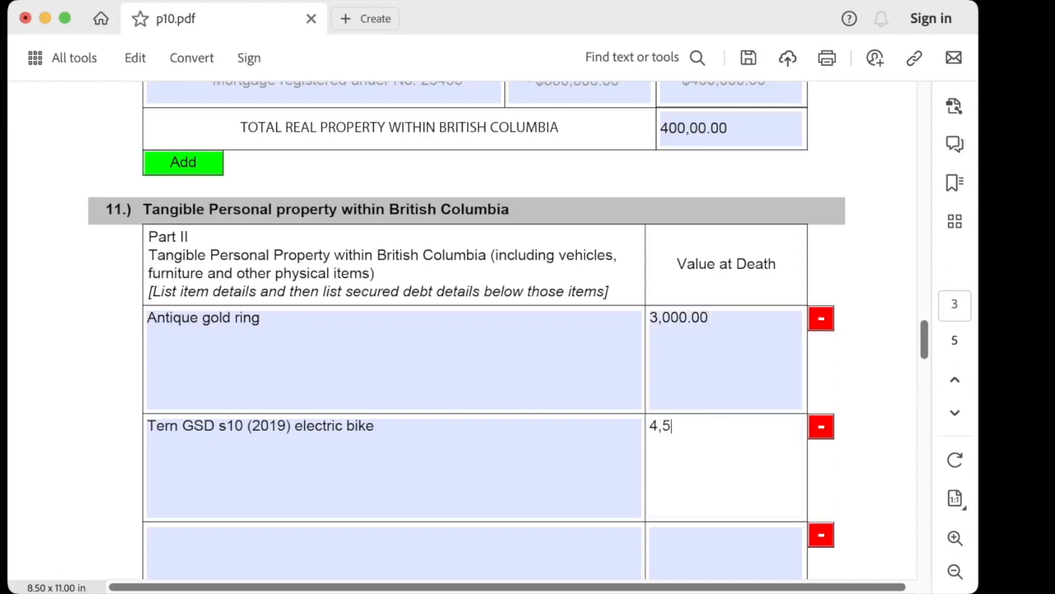
pyautogui.write('00.00')
pyautogui.press('Tab')
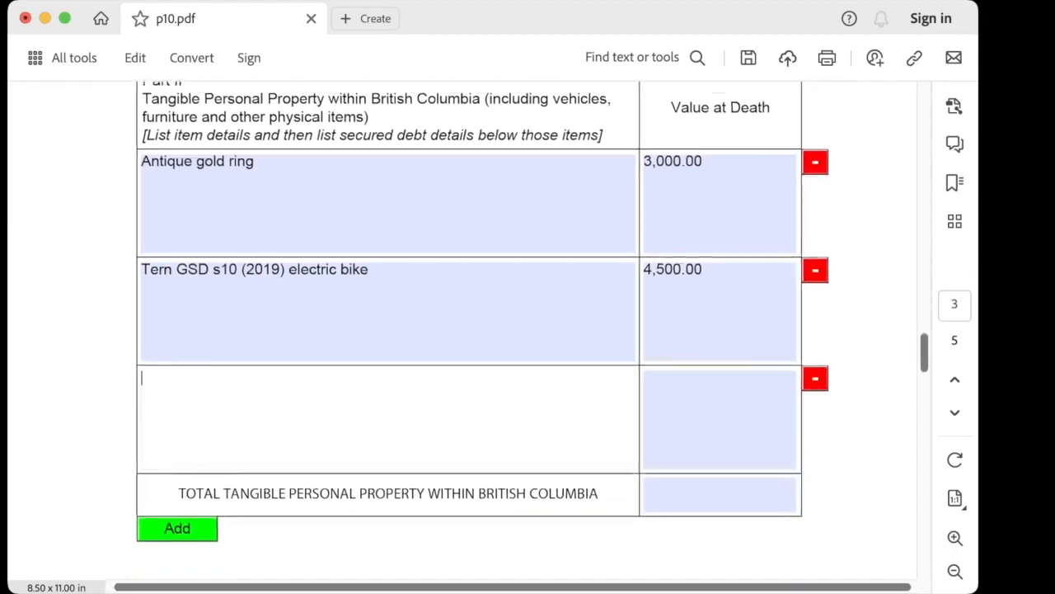
pyautogui.write('Hyun')
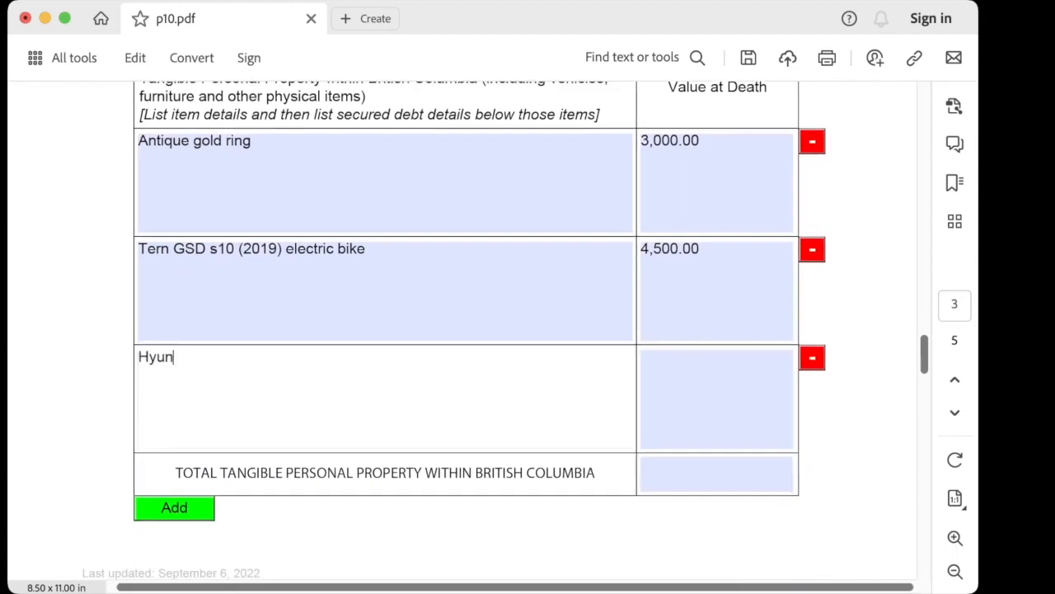
pyautogui.write('dai Santa ')
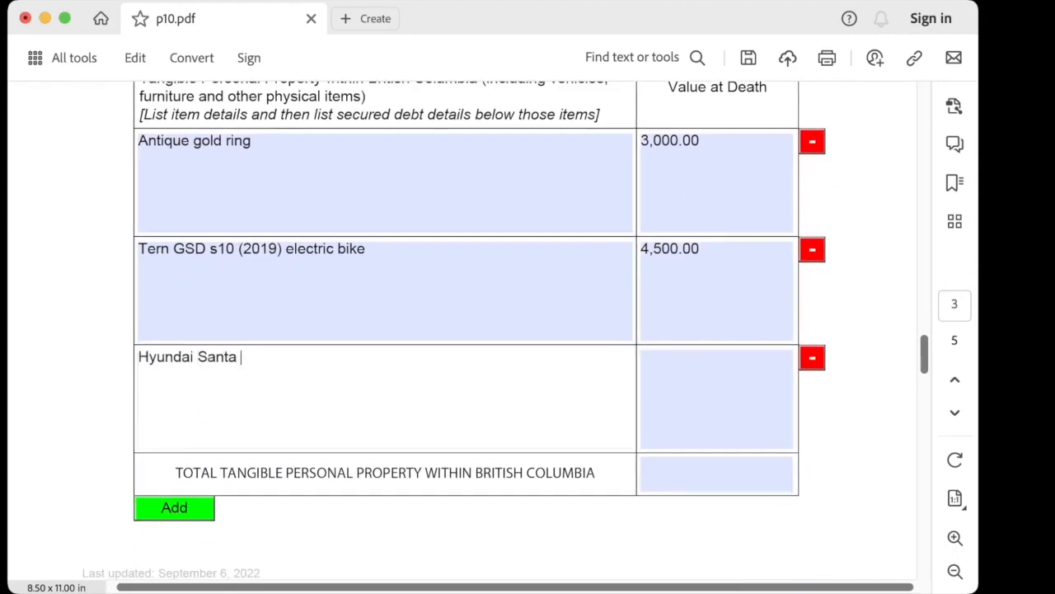
pyautogui.write('Fe 2017')
pyautogui.press('Tab')
pyautogui.write('21,')
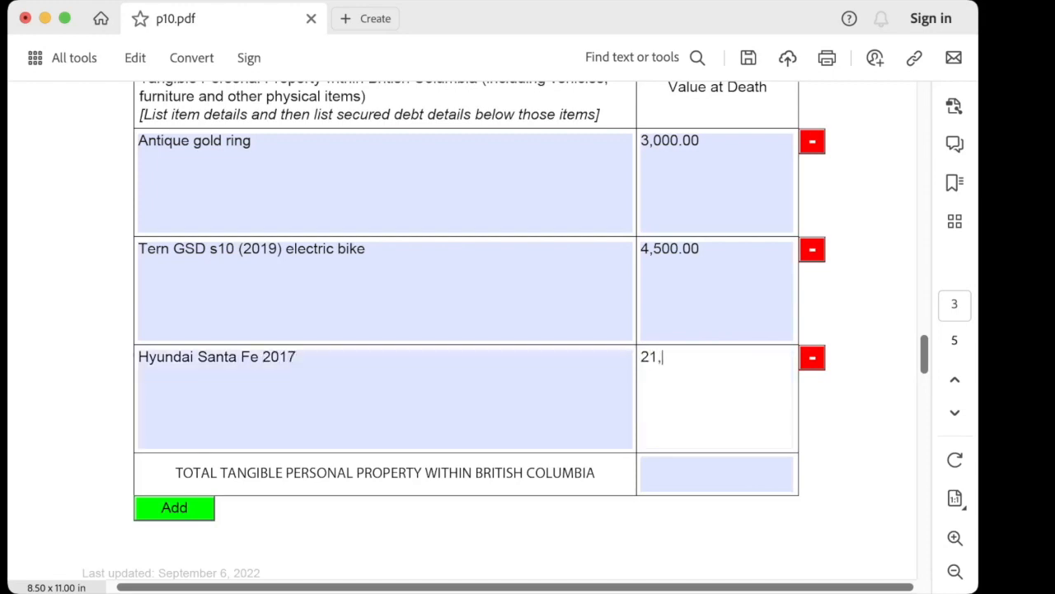
pyautogui.write('000.00')
# Add the ScotiaBank car loan line at -9,000.00 under the Hyundai and set the total to 19,500.00
pyautogui.click(301, 358)
pyautogui.press('Return')
pyautogui.write('Less: Scotia')
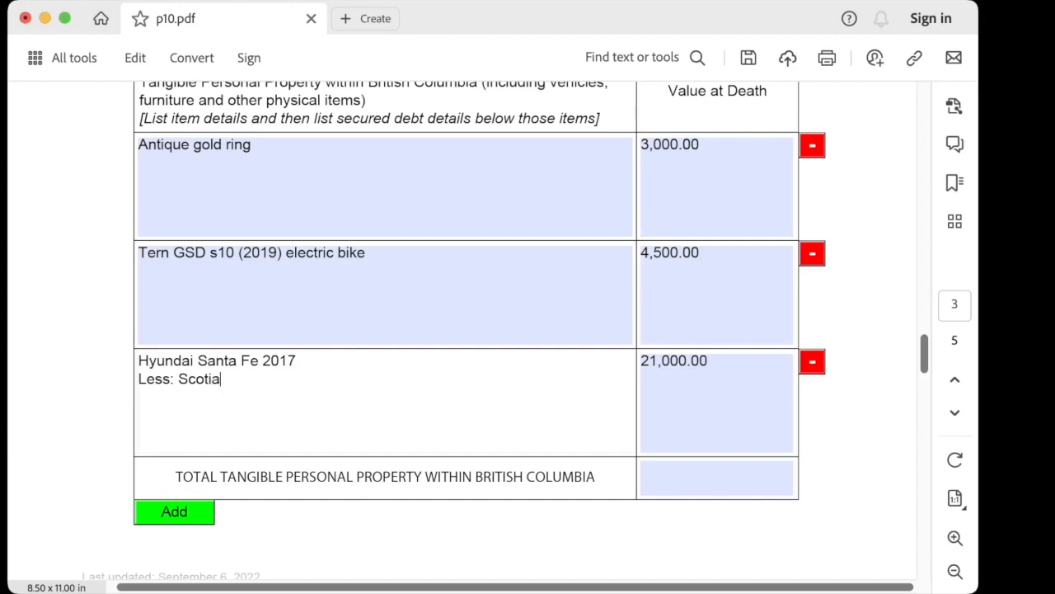
pyautogui.write('Bank car loan ')
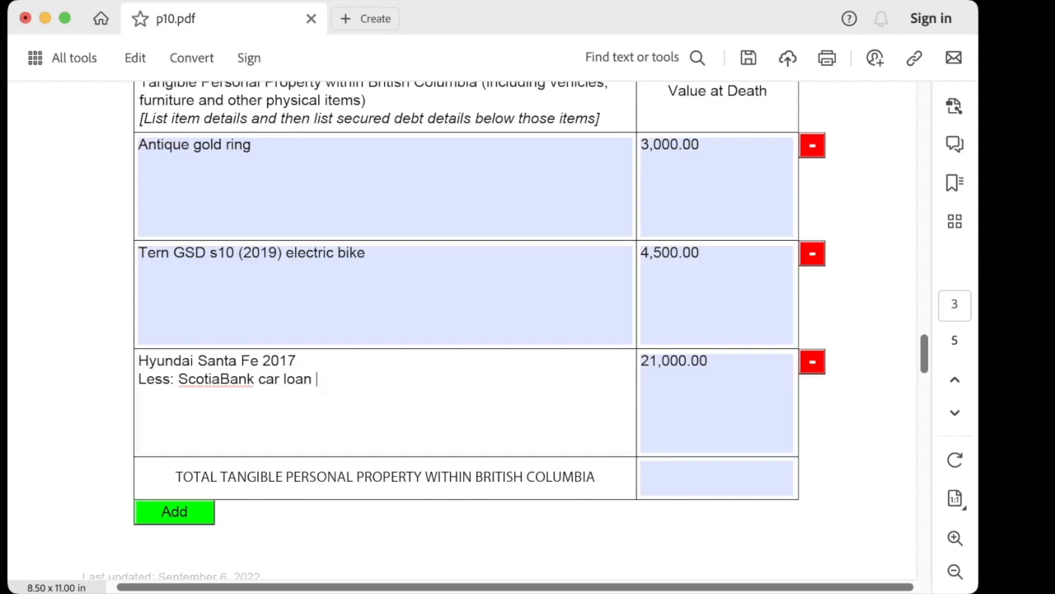
pyautogui.write('no. 12345')
pyautogui.press('Tab')
pyautogui.press('Return')
pyautogui.write('-9')
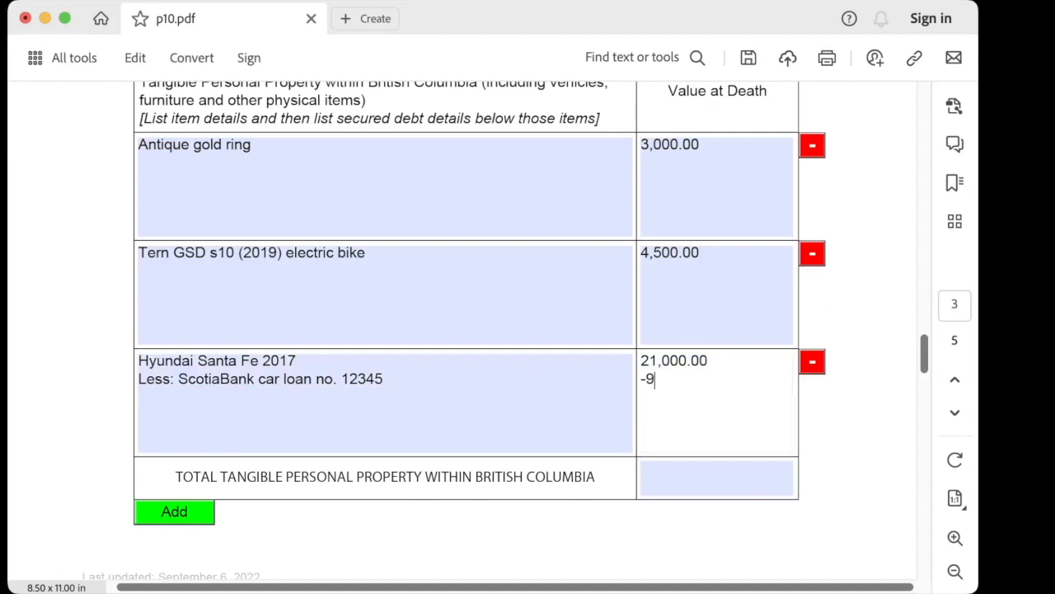
pyautogui.write(',000.00')
pyautogui.press('Tab')
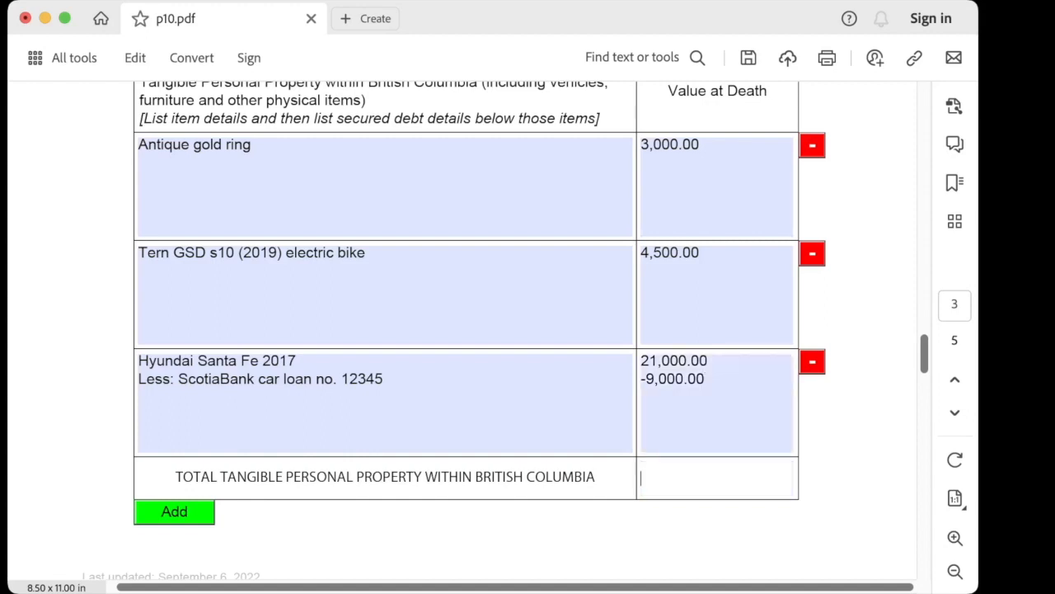
pyautogui.write('19,500.00')
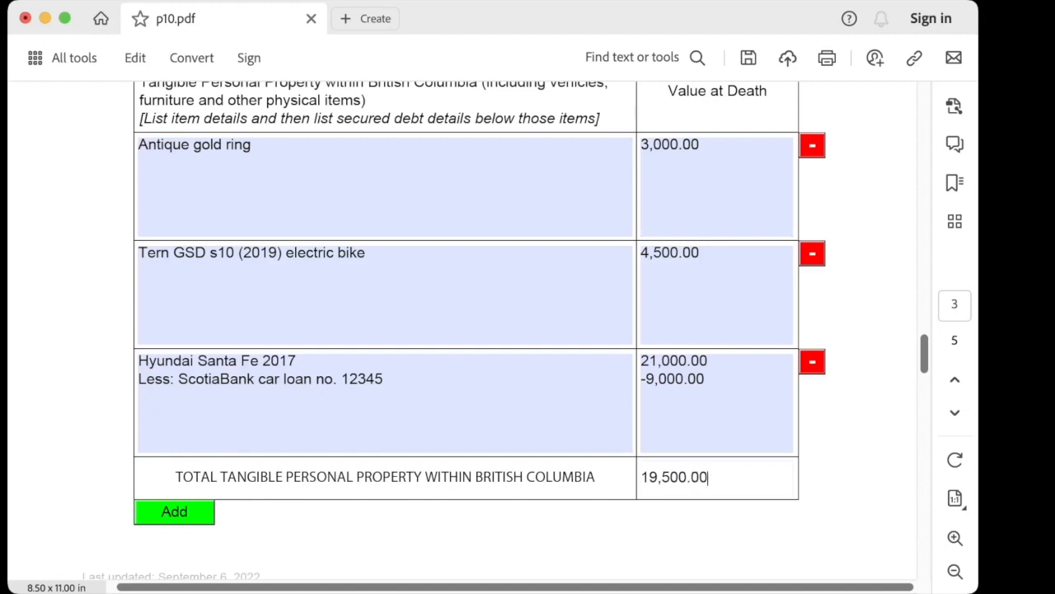
pyautogui.scroll(-5, 528, 330)
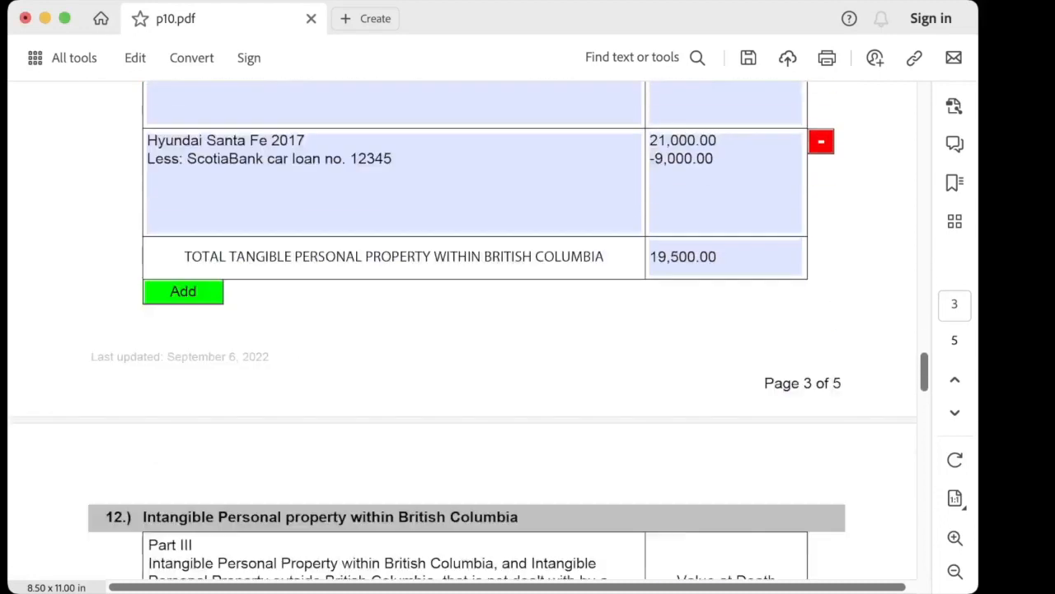
pyautogui.scroll(-10, 461, 330)
# Describe the RBC bank account with its account number and holder's name, valued at 120,000.00
pyautogui.scroll(2, 462, 329)
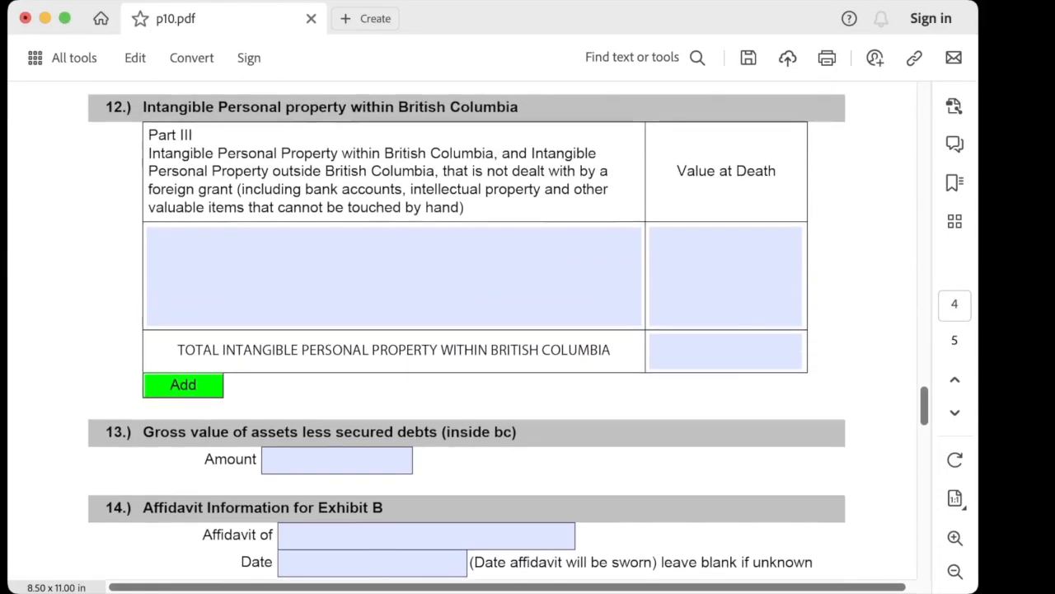
pyautogui.click(165, 244)
pyautogui.write('RBC')
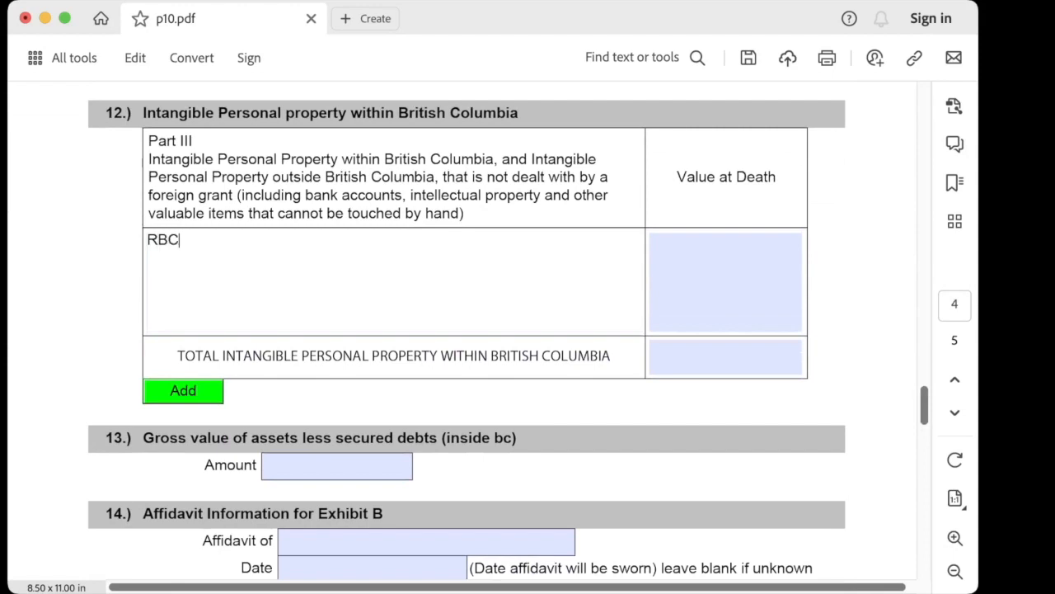
pyautogui.write(' Bank Accp')
pyautogui.press('BackSpace')
pyautogui.write('ount # ')
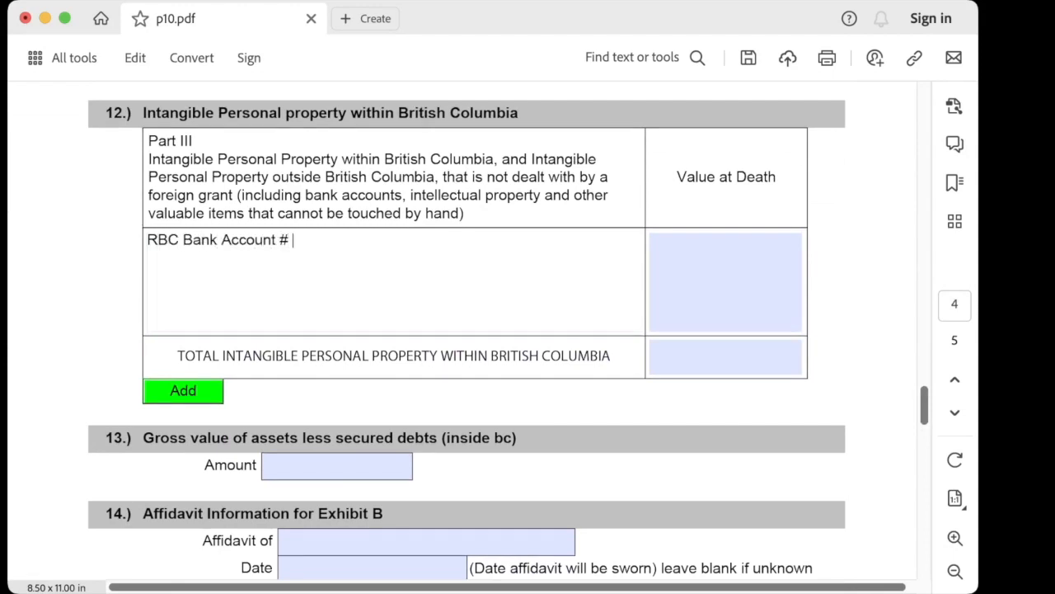
pyautogui.press('Return')
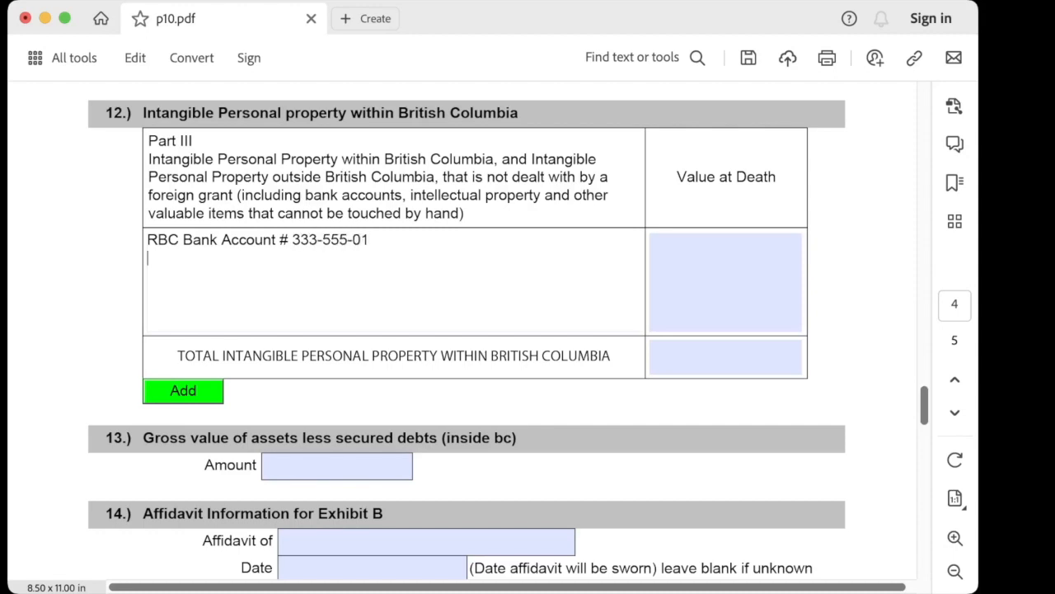
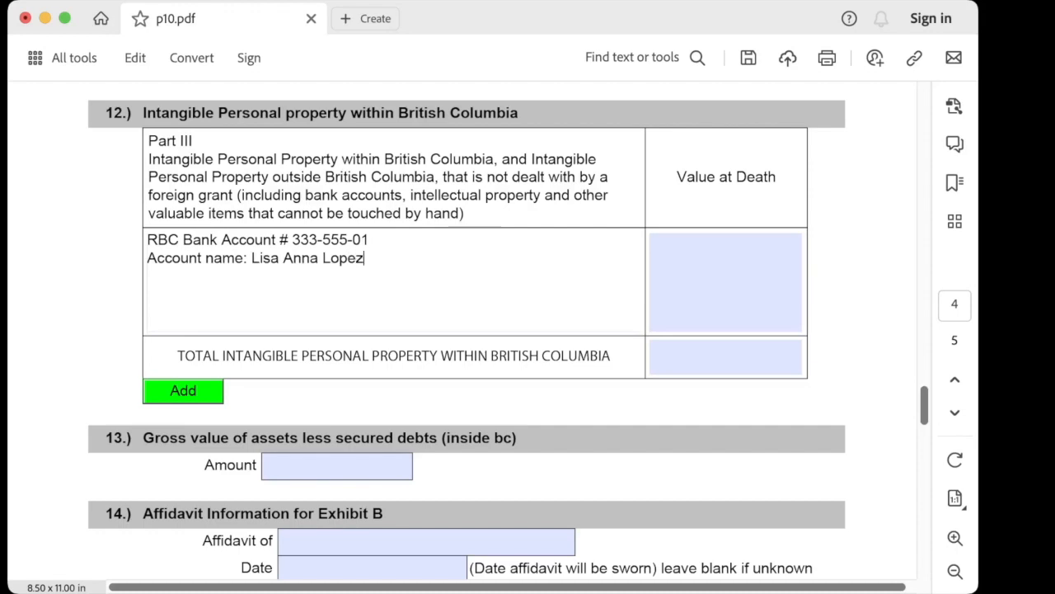
pyautogui.press('Tab')
pyautogui.write('120,000.00')
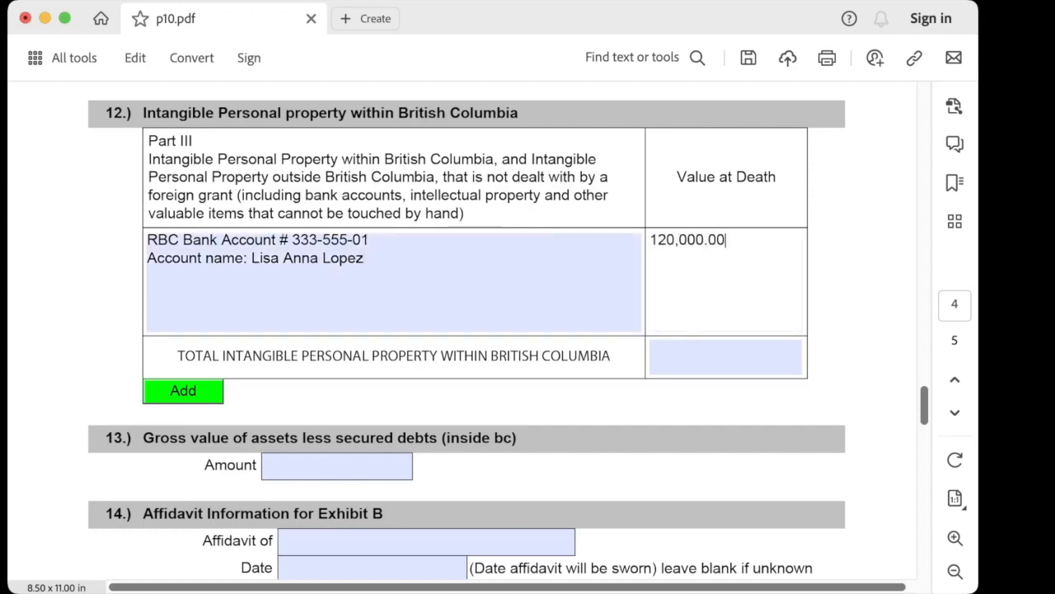
# Add a row for the pasted share holding at 3,922 and set the intangible total to 123,922.00
pyautogui.click(183, 390)
pyautogui.click(394, 389)
pyautogui.write('100 shares in Canadian Solar company (CSIQ-Q)')
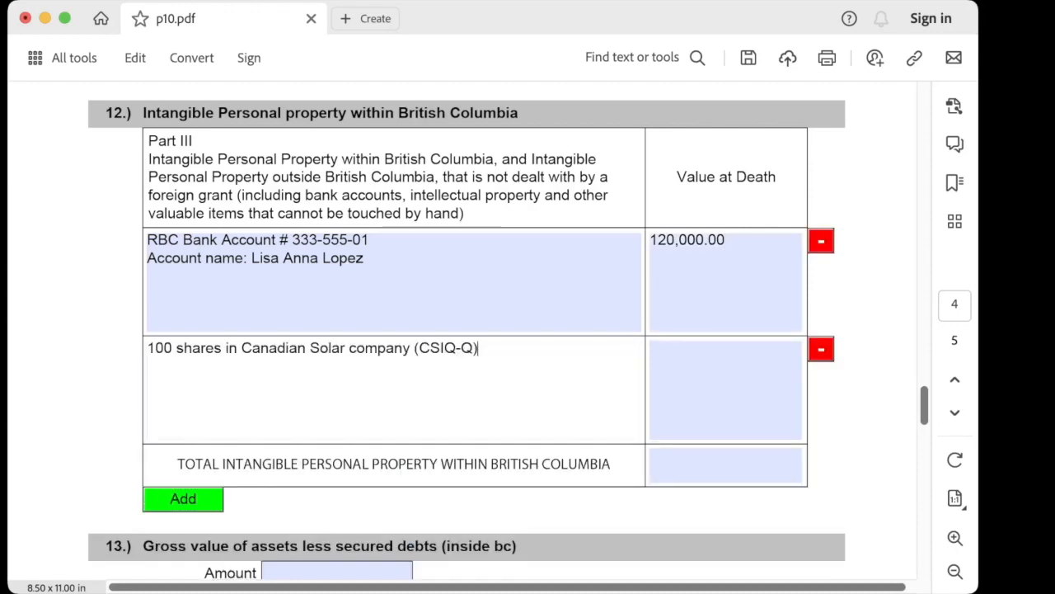
pyautogui.press('Tab')
pyautogui.write('3,922')
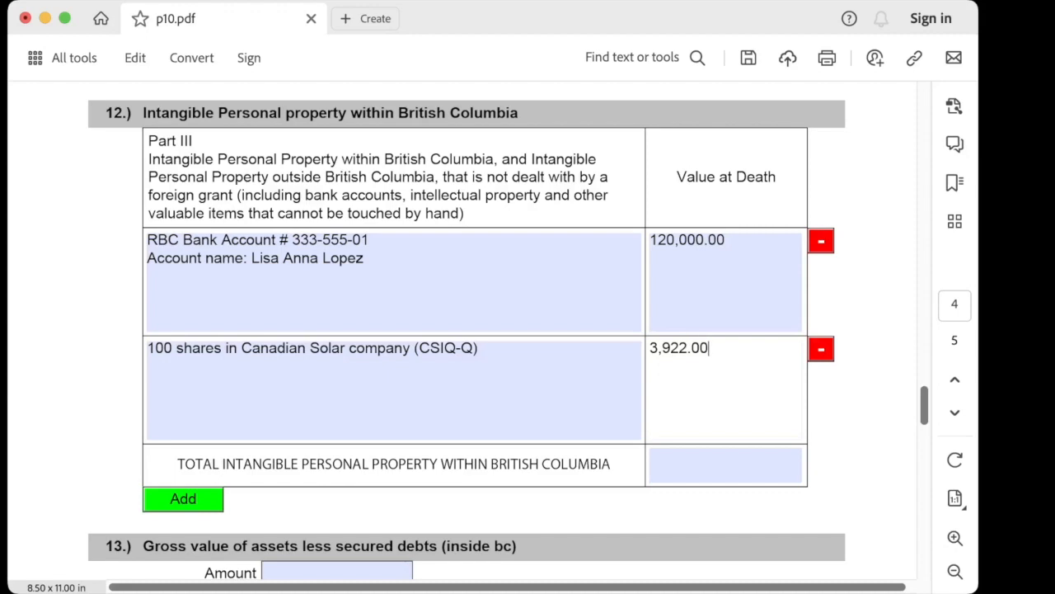
pyautogui.click(726, 465)
pyautogui.write('123,922.00')
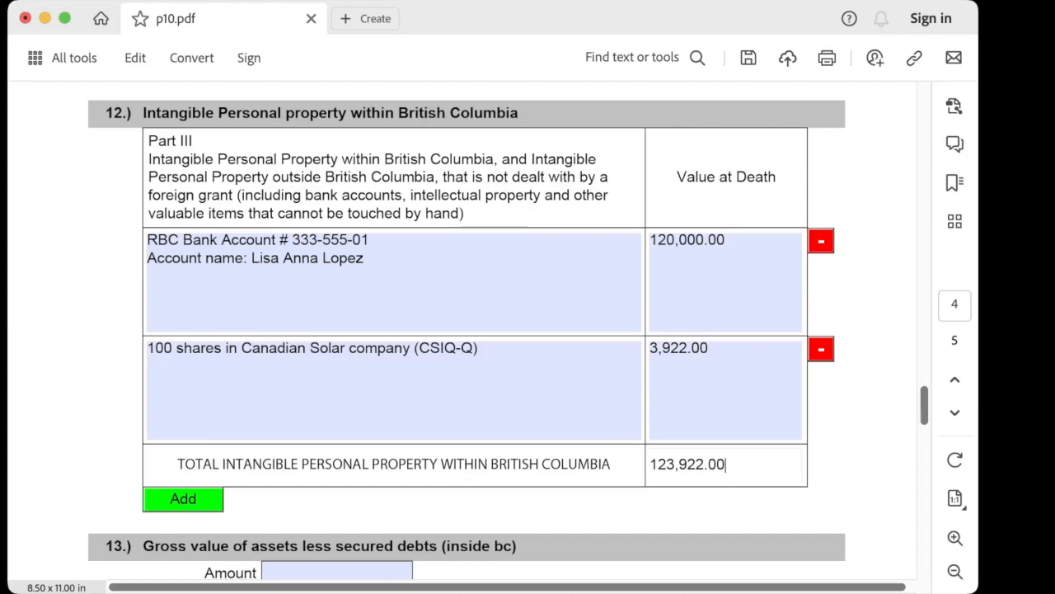
# Enter 543422 in section 13's Amount field so it reads $543,422.00
pyautogui.scroll(-1, 475, 330)
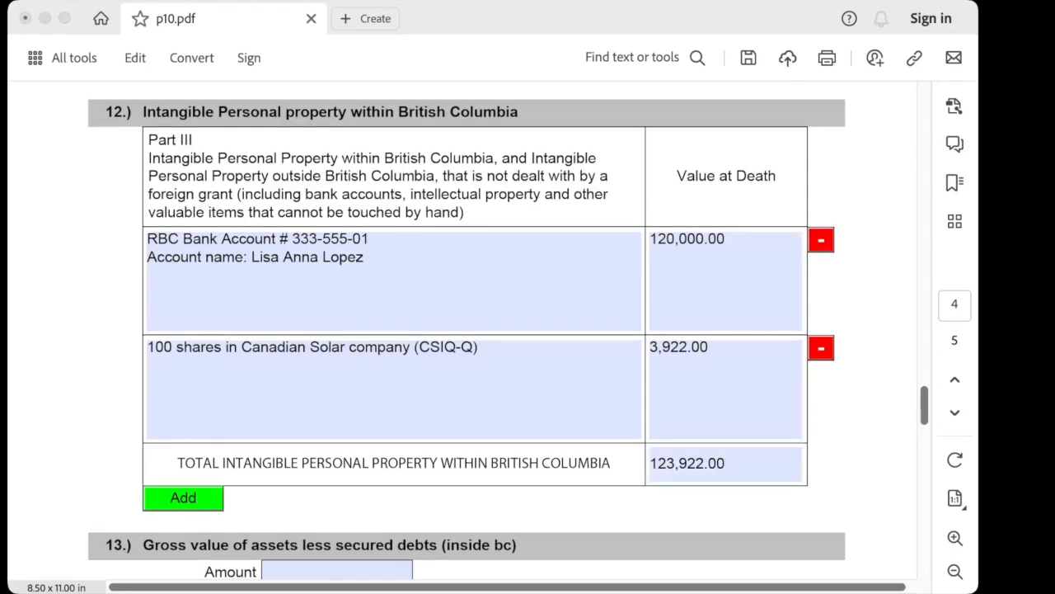
pyautogui.scroll(-3, 566, 504)
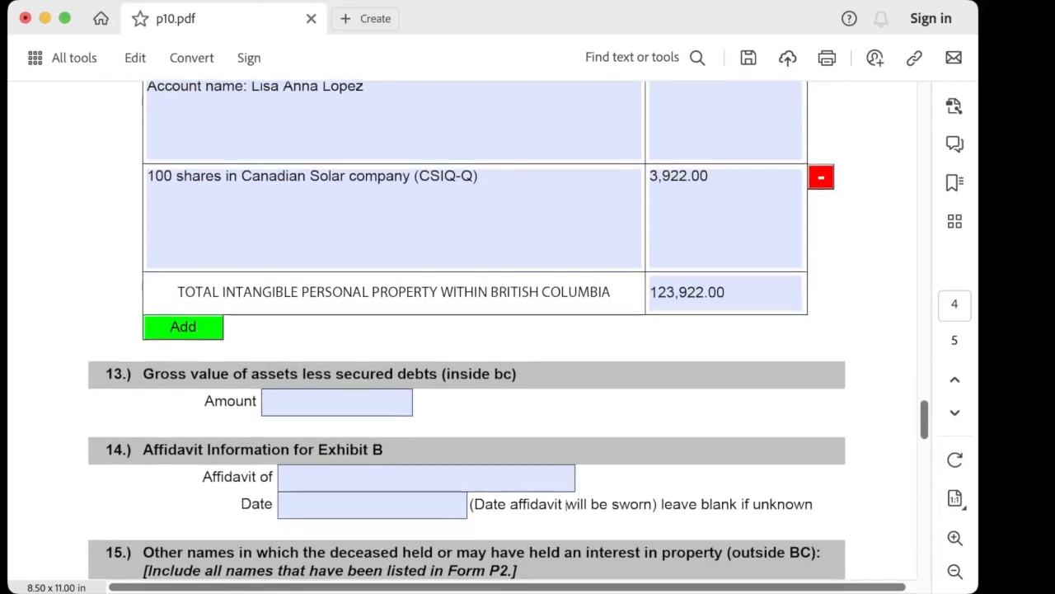
pyautogui.scroll(-3, 566, 504)
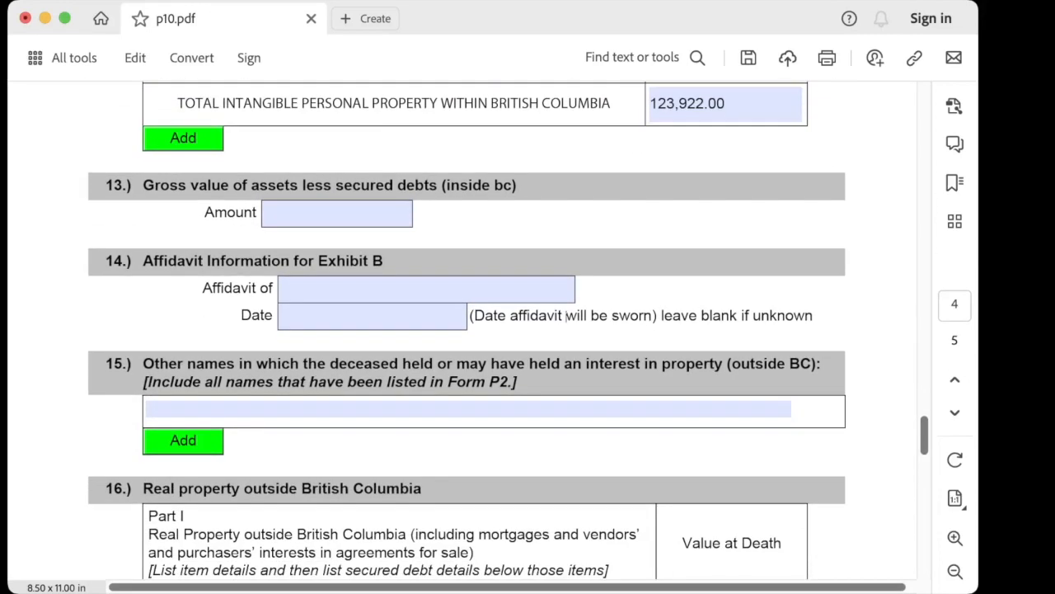
pyautogui.press('Tab')
pyautogui.write('543')
pyautogui.write('422')
pyautogui.press('Tab')
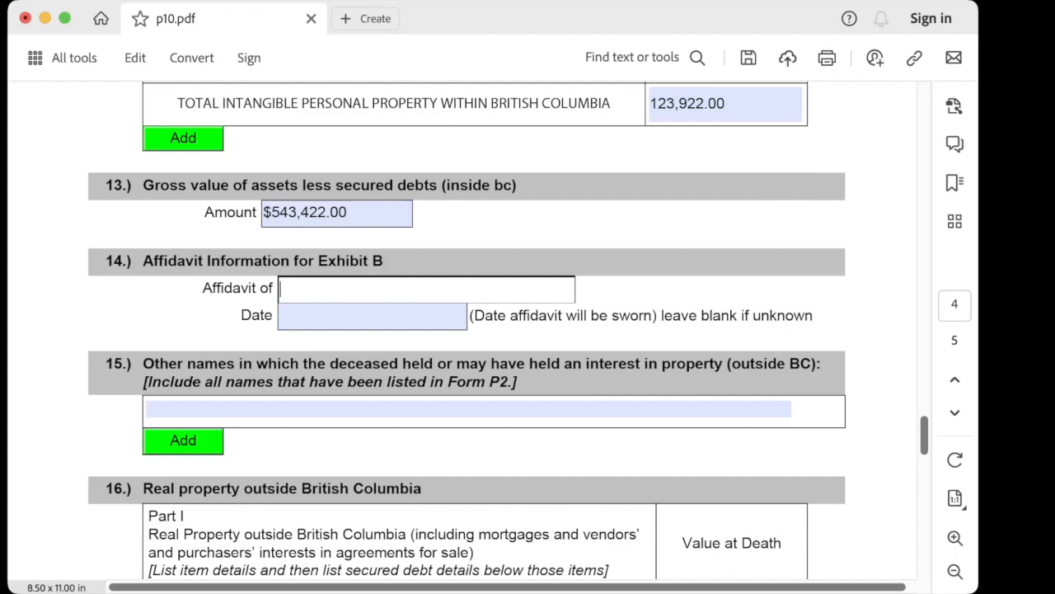
# Scroll through the empty sections 14–18 down to the form's Print and Preview buttons
pyautogui.scroll(-3, 497, 336)
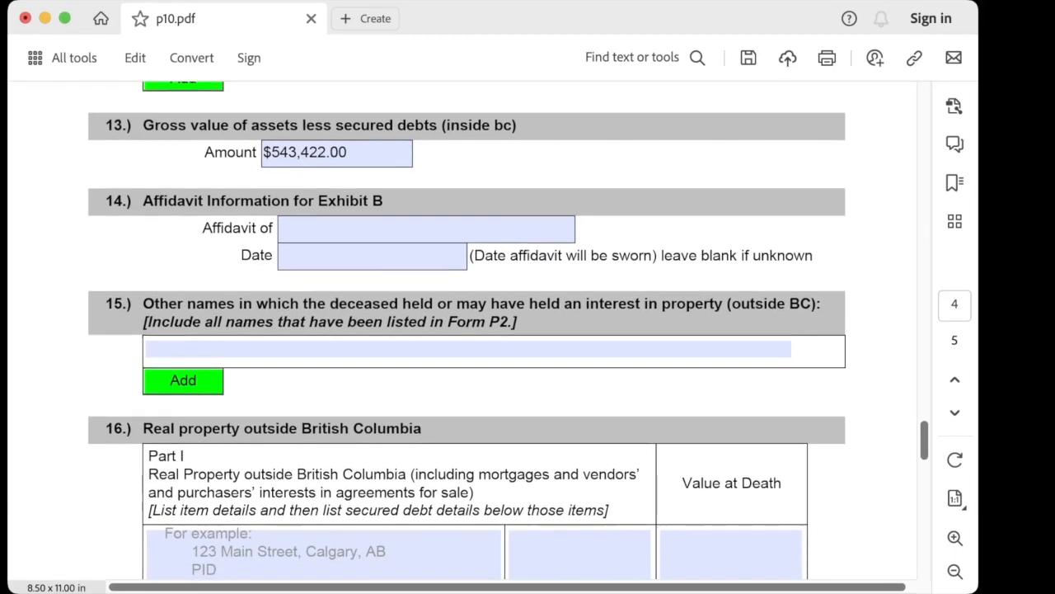
pyautogui.scroll(-2, 496, 336)
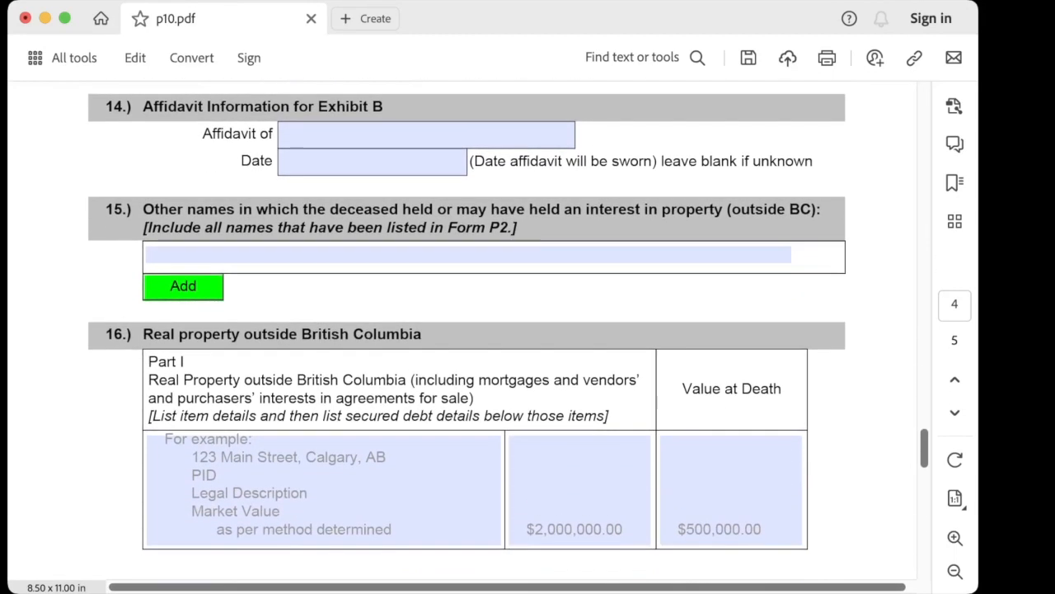
pyautogui.scroll(-3, 497, 336)
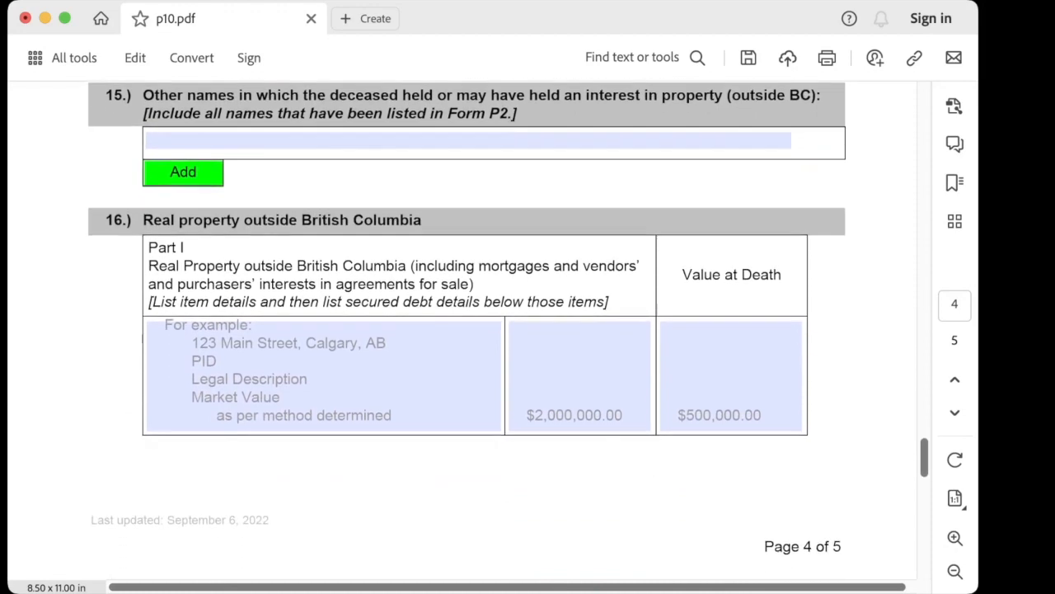
pyautogui.scroll(-2, 497, 336)
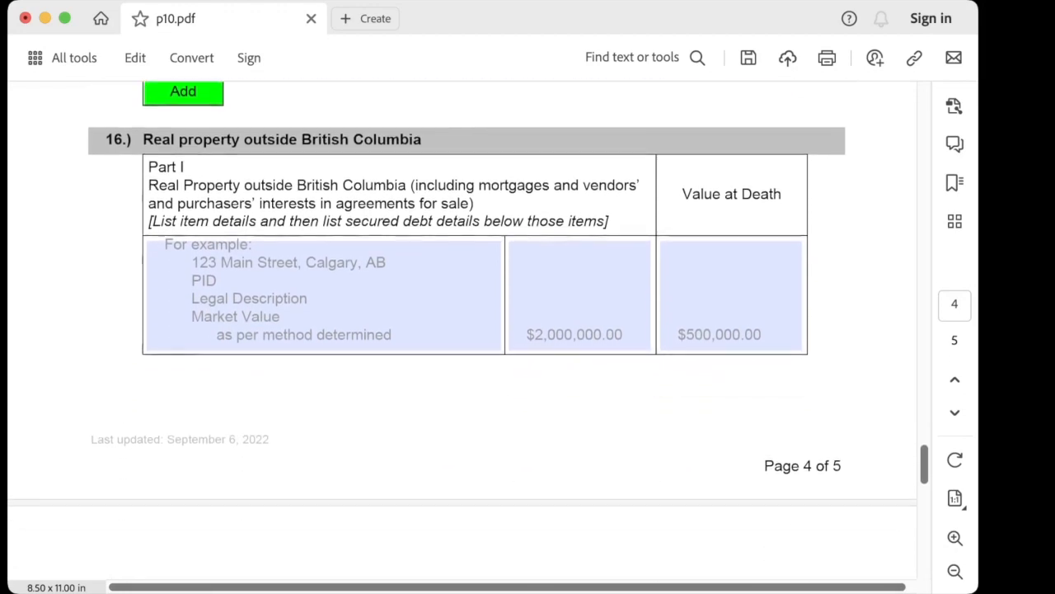
pyautogui.scroll(-4, 468, 316)
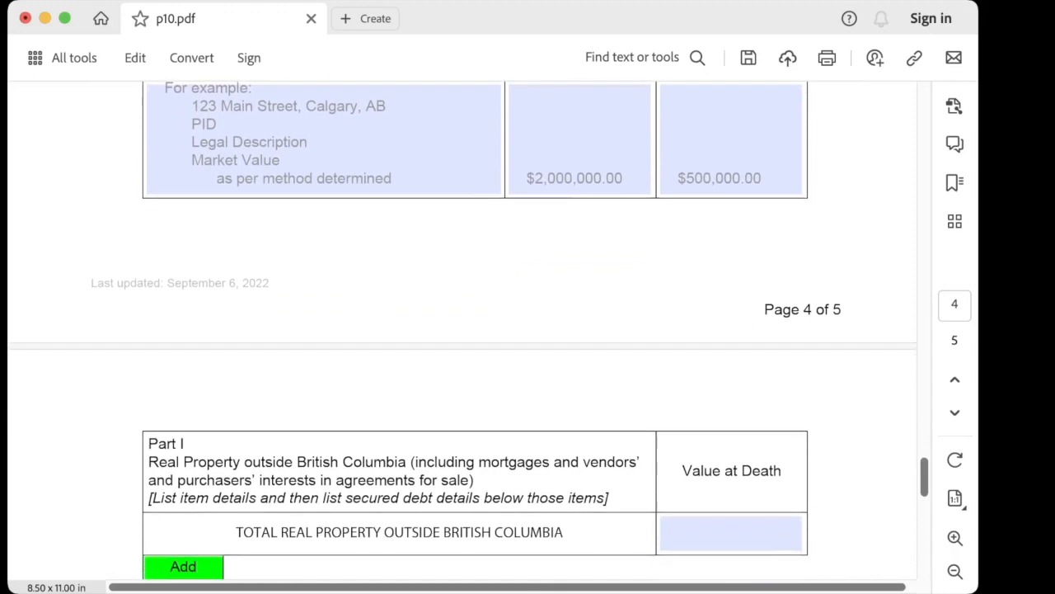
pyautogui.scroll(-3, 469, 330)
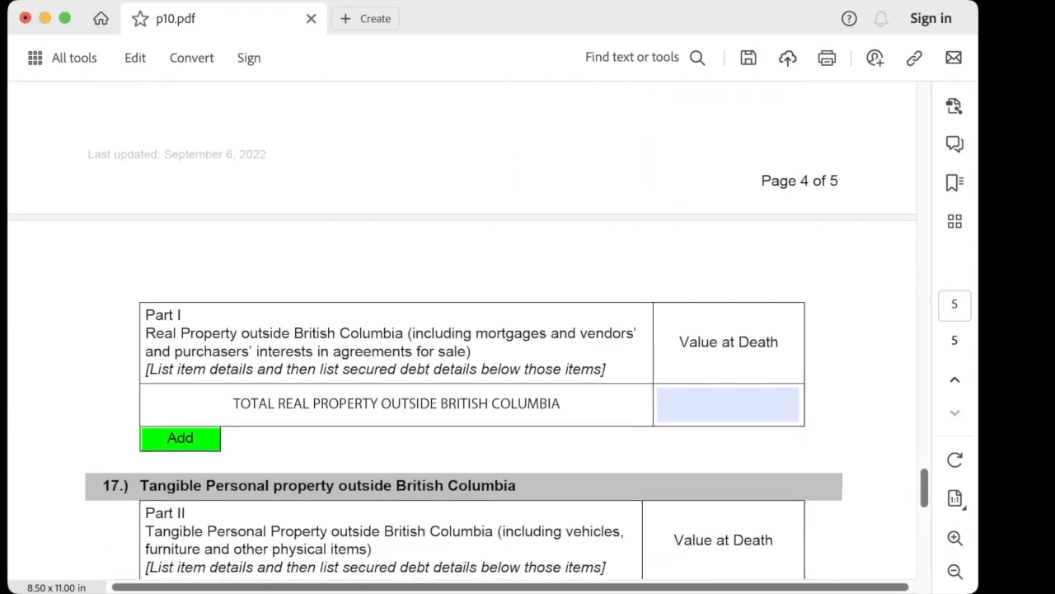
pyautogui.scroll(-8, 469, 330)
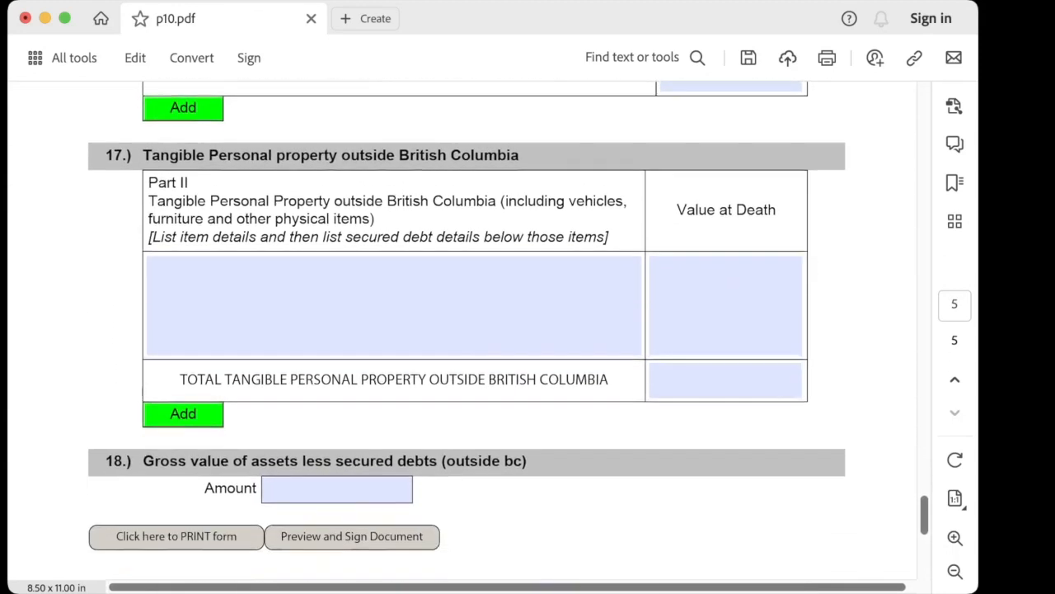
pyautogui.scroll(-4, 468, 330)
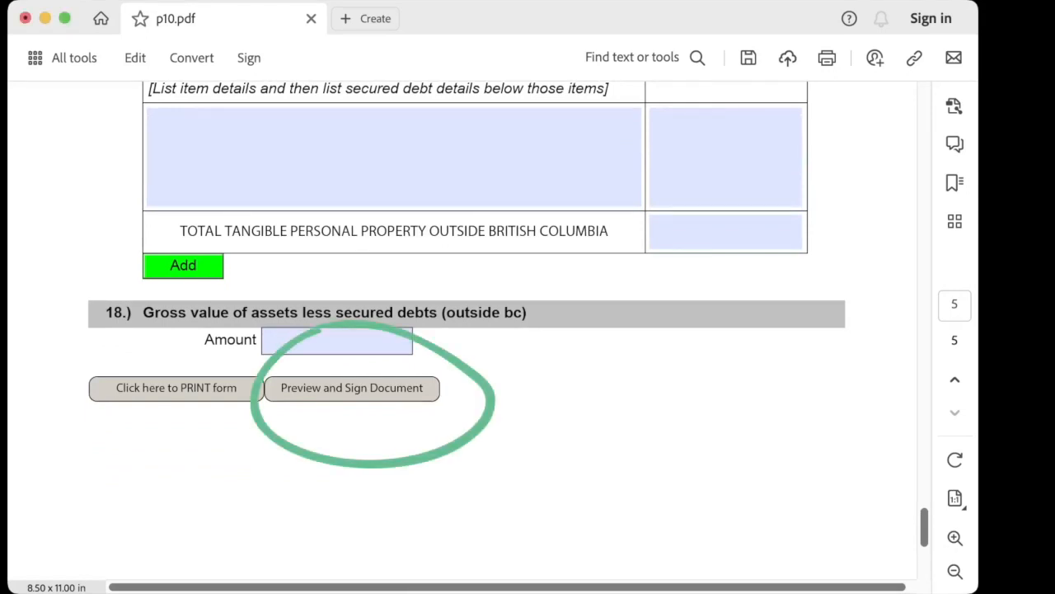
# Open Preview and Sign Document and scroll to the Statement of Assets' GROSS VALUE row
pyautogui.click(353, 388)
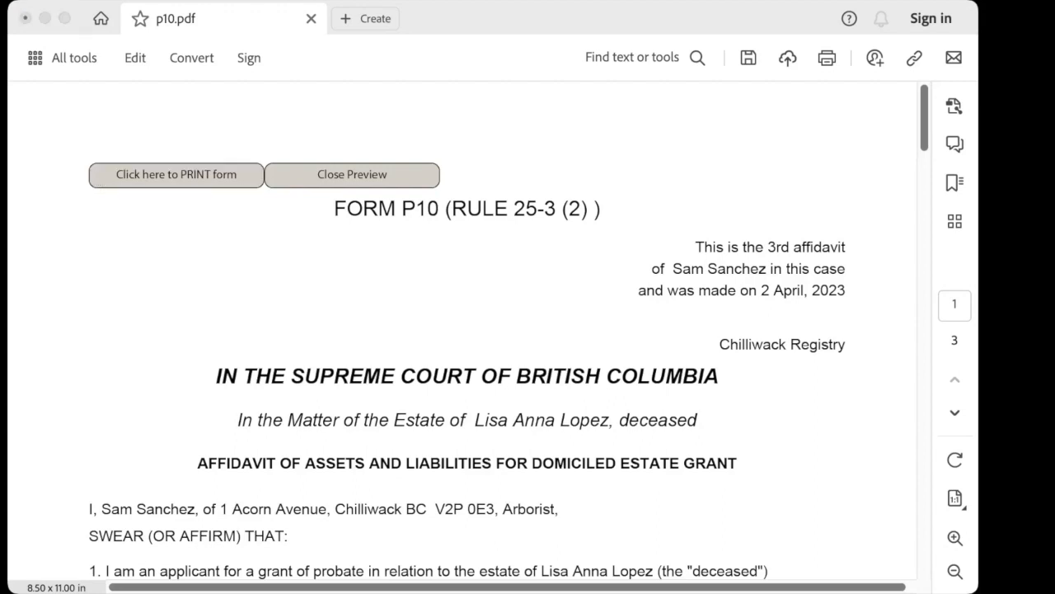
pyautogui.scroll(-20, 462, 330)
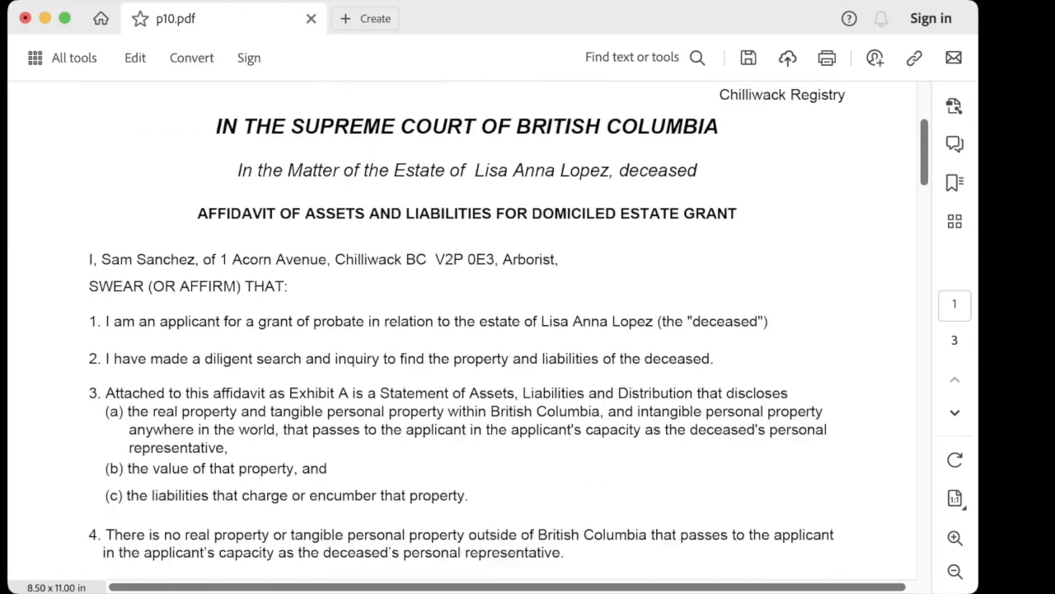
pyautogui.scroll(-10, 462, 330)
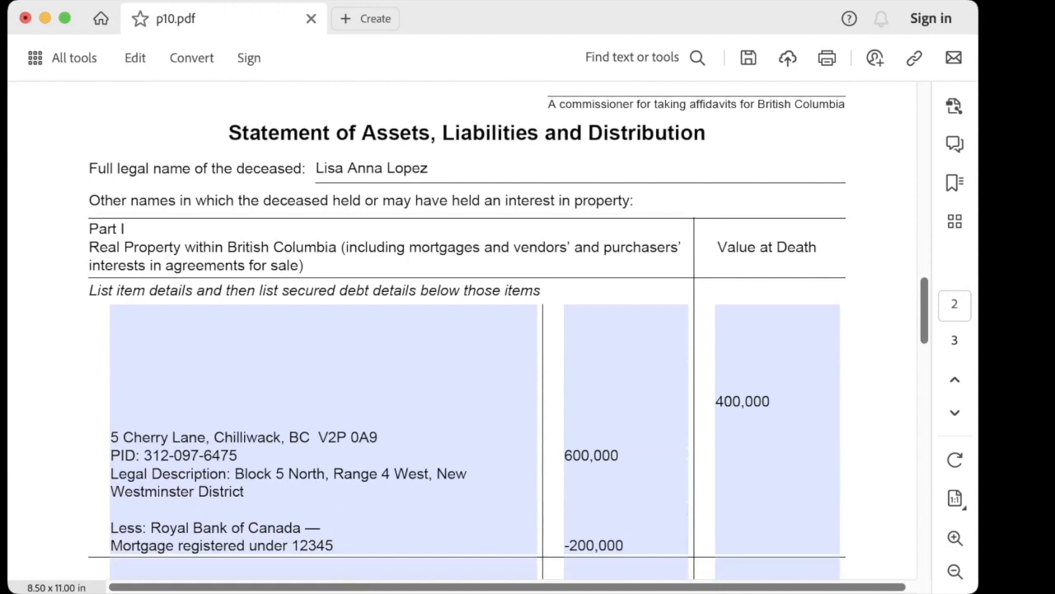
pyautogui.scroll(-10, 462, 330)
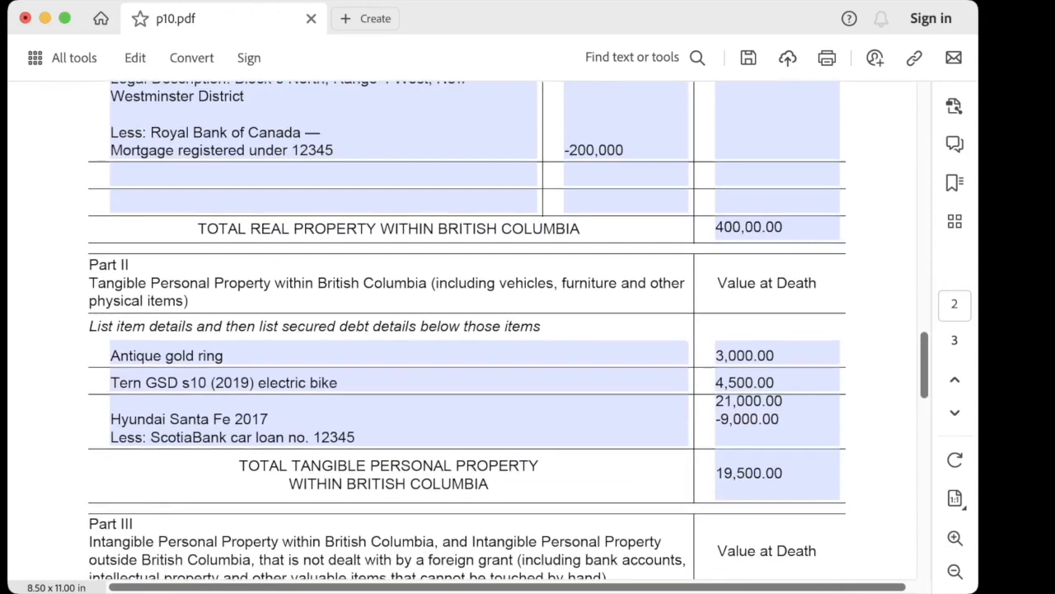
pyautogui.scroll(-8, 462, 330)
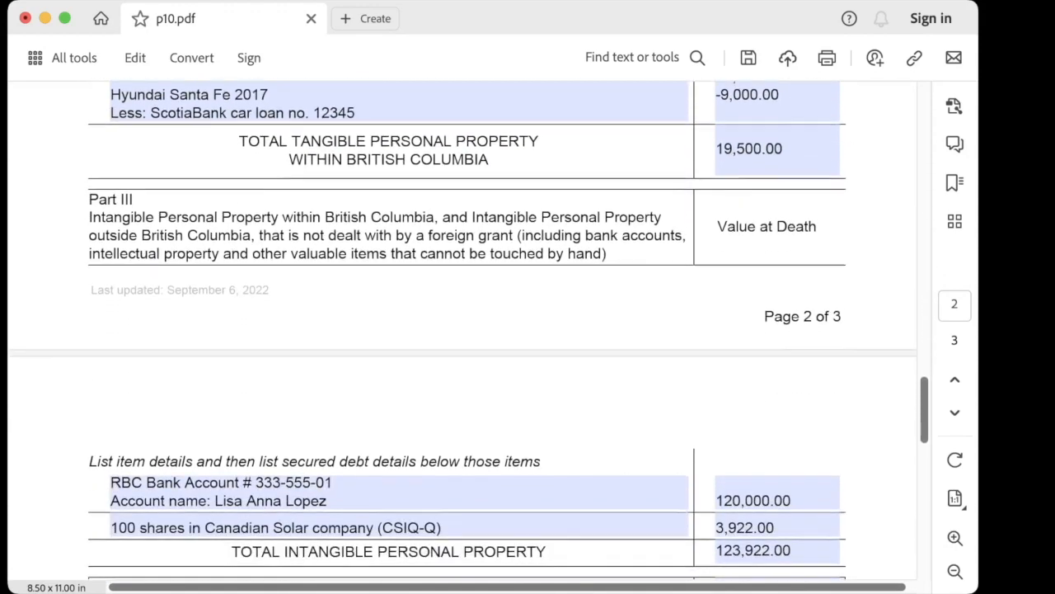
pyautogui.scroll(-5, 462, 330)
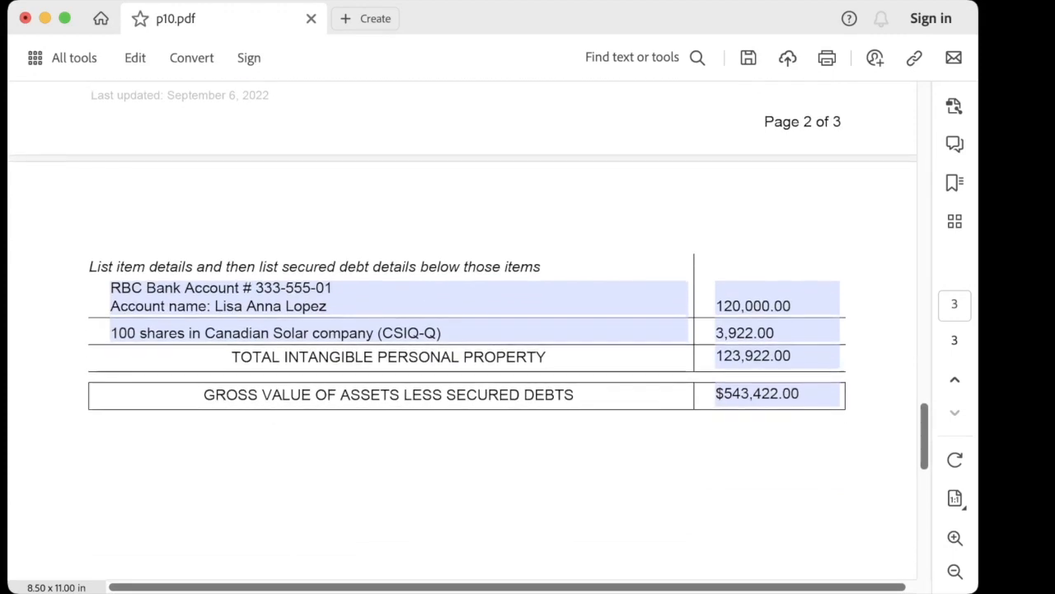